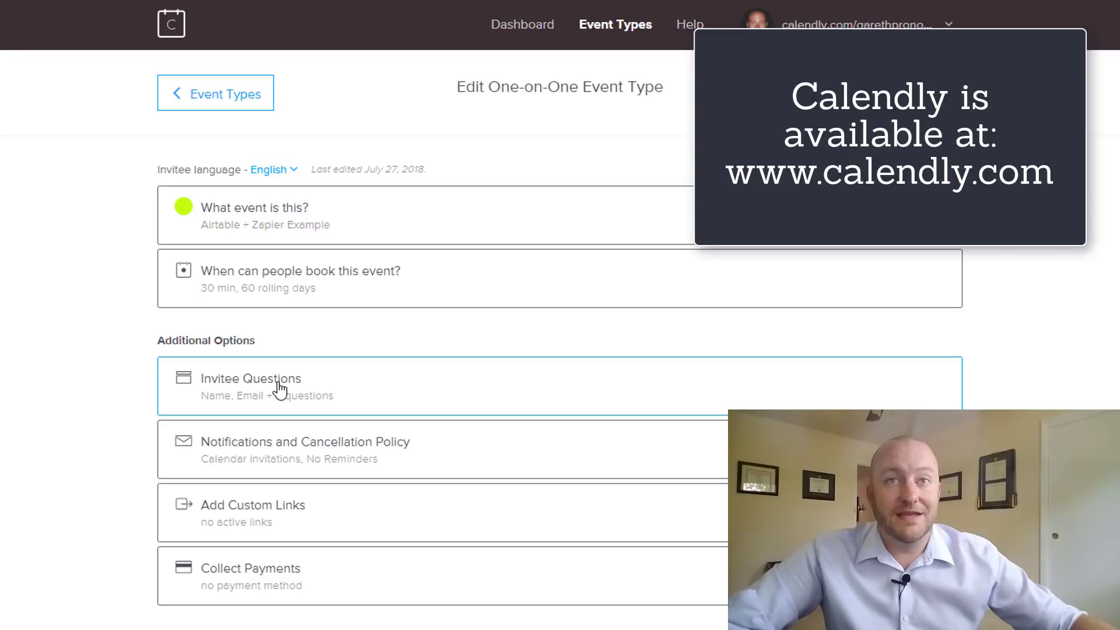
{"action": "left_click", "coordinate": [280, 390]}
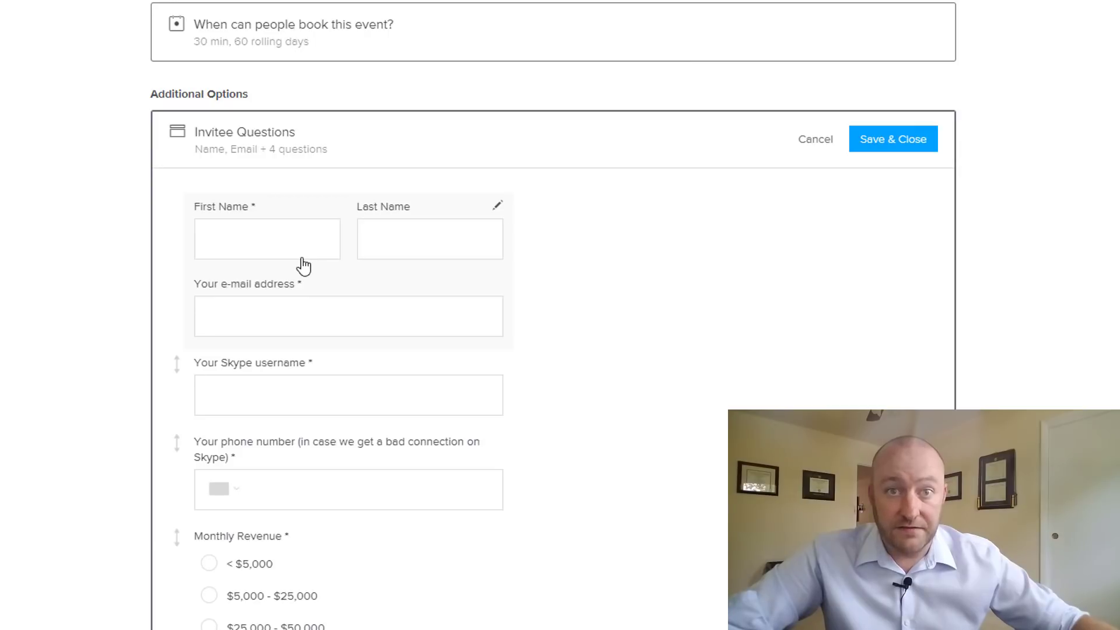
{"action": "scroll", "coordinate": [304, 266], "scroll_direction": "down", "scroll_amount": 1}
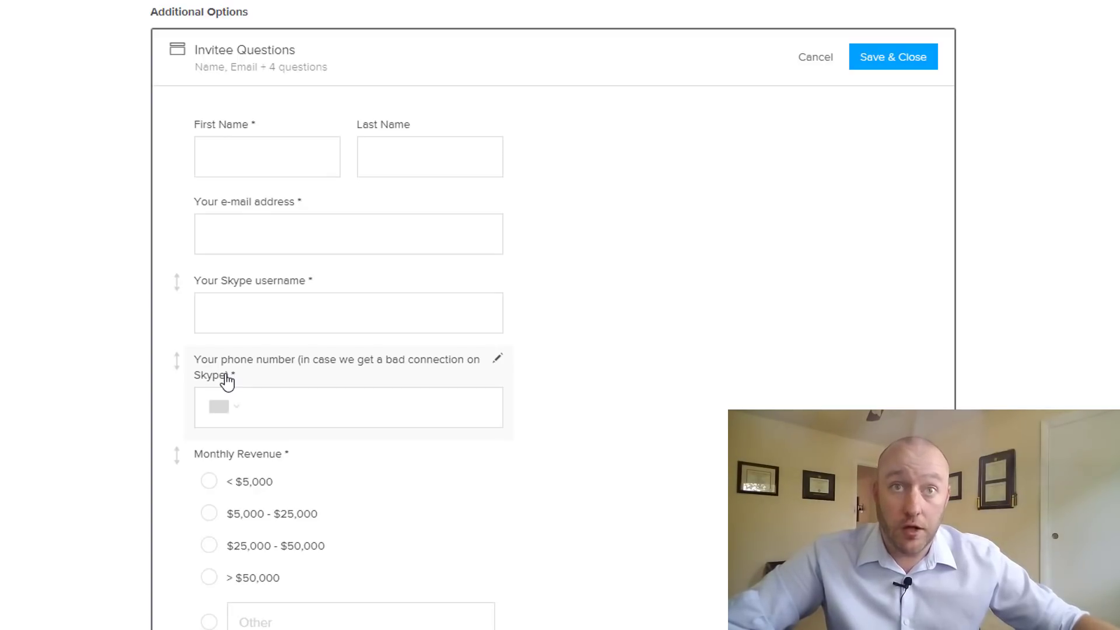
{"action": "scroll", "coordinate": [110, 442], "scroll_direction": "down", "scroll_amount": 3}
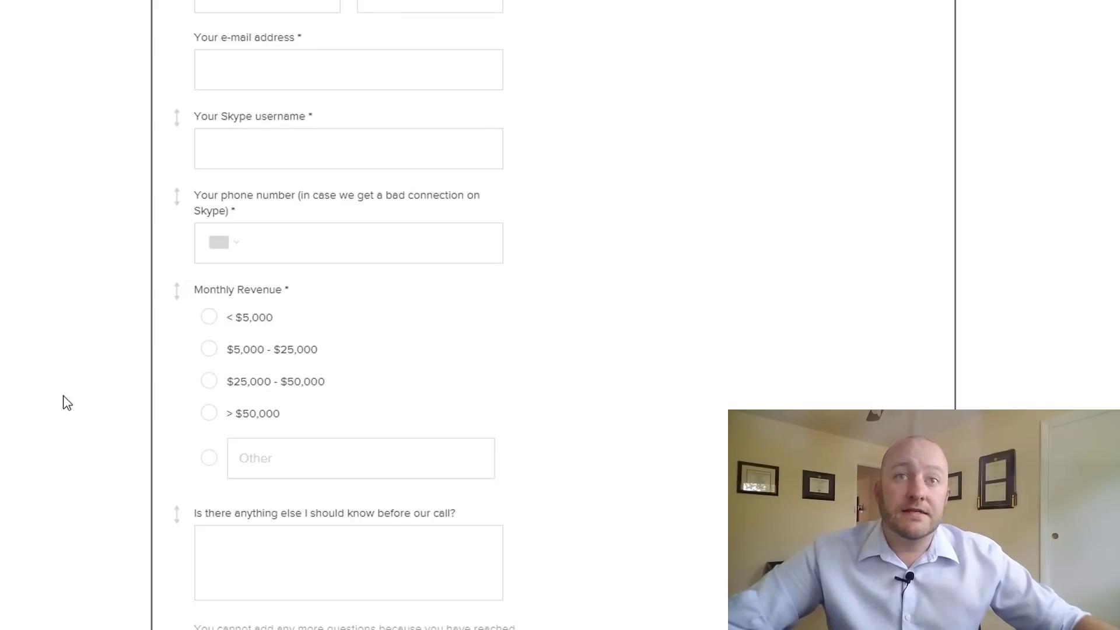
{"action": "scroll", "coordinate": [67, 403], "scroll_direction": "down", "scroll_amount": 3}
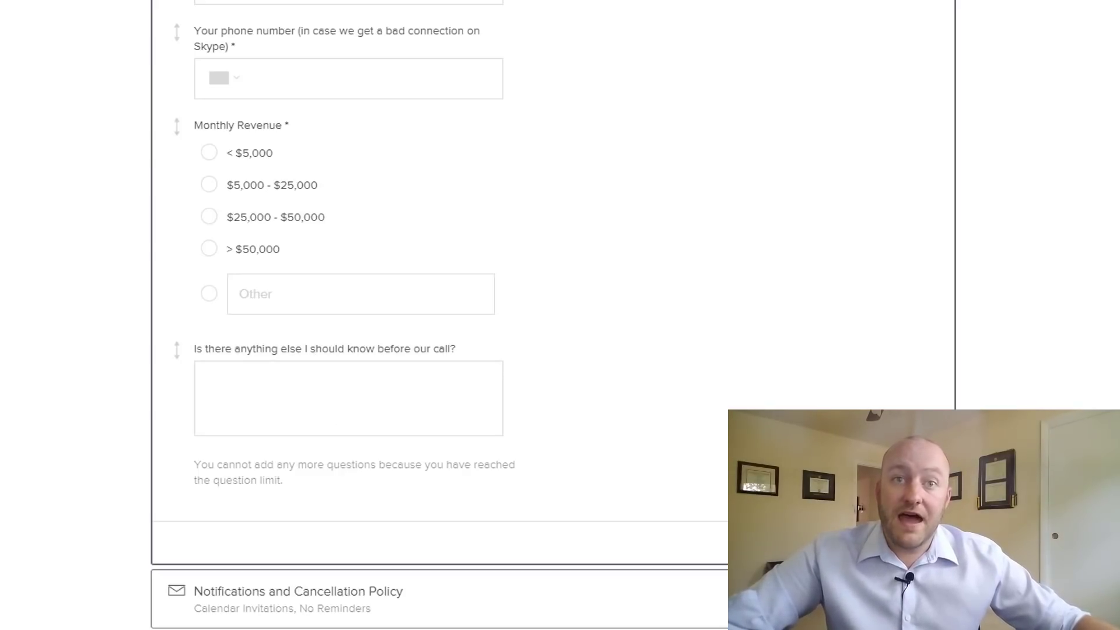
{"action": "scroll", "coordinate": [140, 373], "scroll_direction": "up", "scroll_amount": 2}
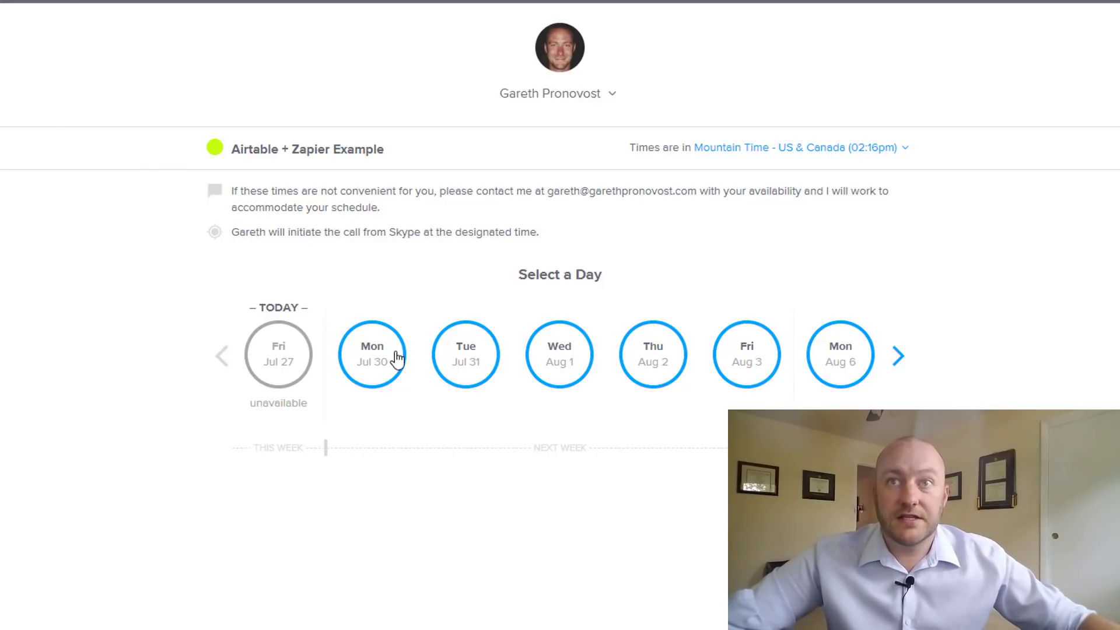
Book the 9:00am slot on Wednesday, August 1 in Calendly.
{"action": "left_click", "coordinate": [545, 367]}
{"action": "left_click", "coordinate": [523, 209]}
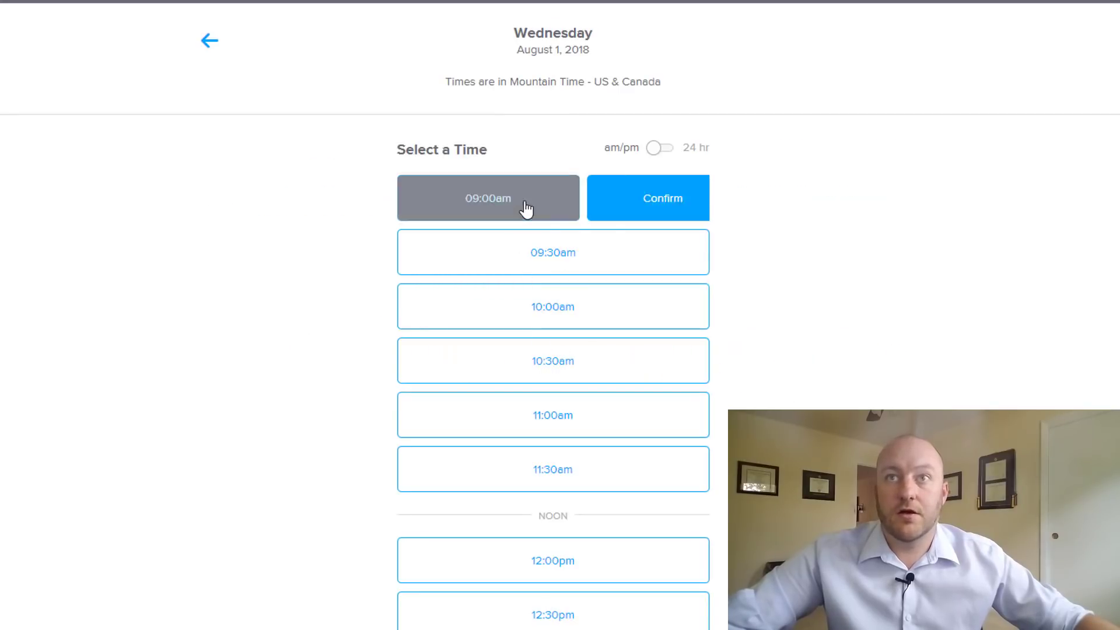
{"action": "left_click", "coordinate": [622, 211]}
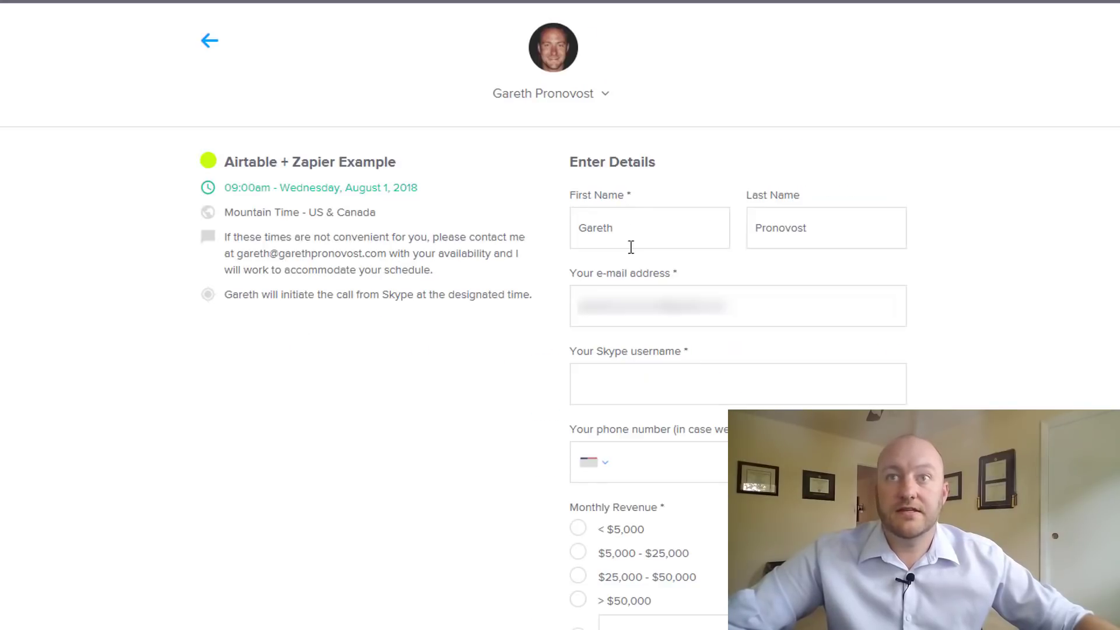
Fill in the invitee's Skype username and phone number on the booking form.
{"action": "left_click", "coordinate": [646, 390]}
{"action": "type", "text": "G"}
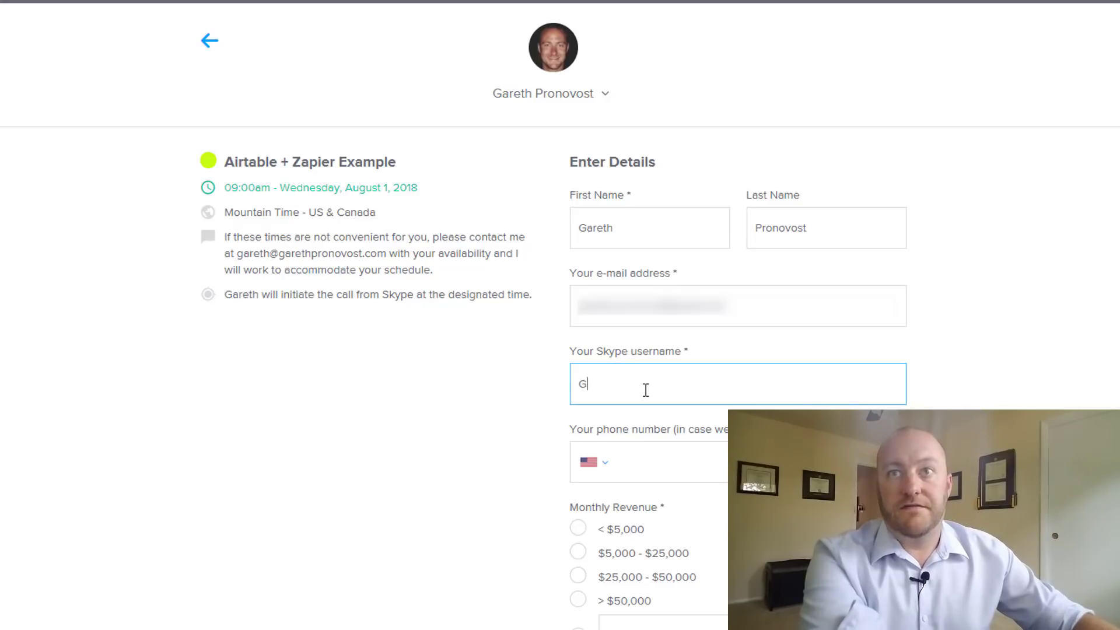
{"action": "type", "text": "areth "}
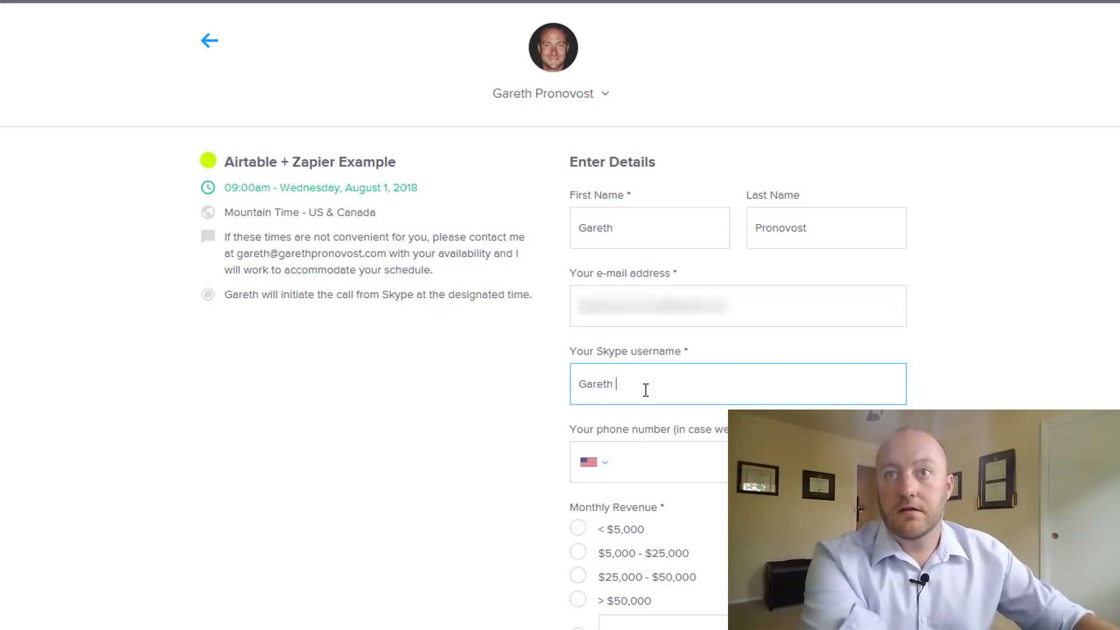
{"action": "type", "text": "ake"}
{"action": "key", "text": "Tab"}
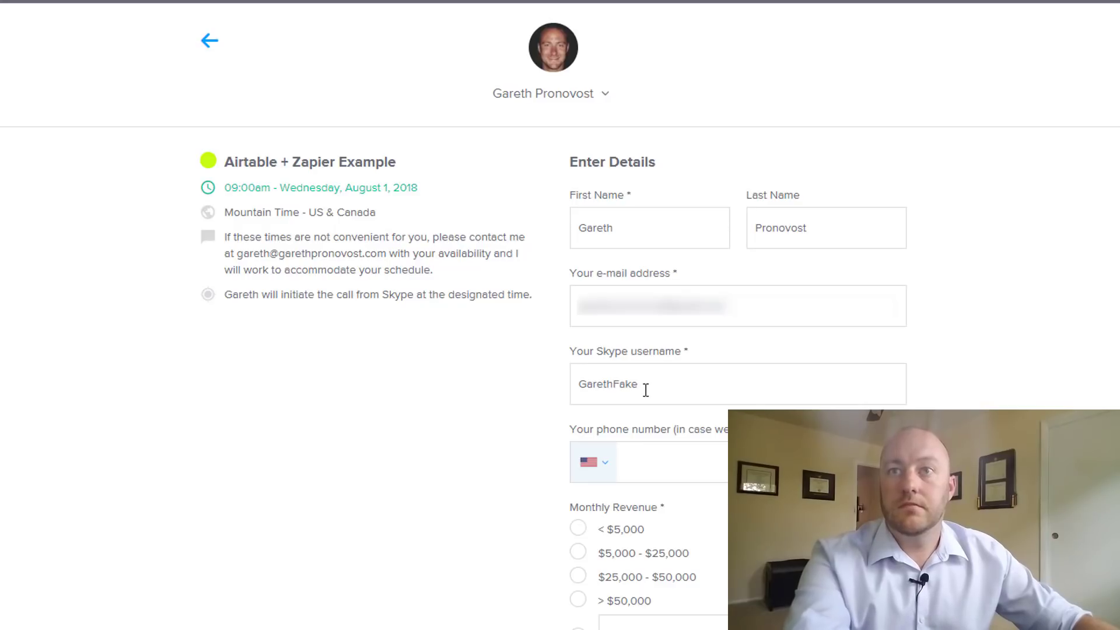
{"action": "key", "text": "Tab"}
{"action": "type", "text": "720"}
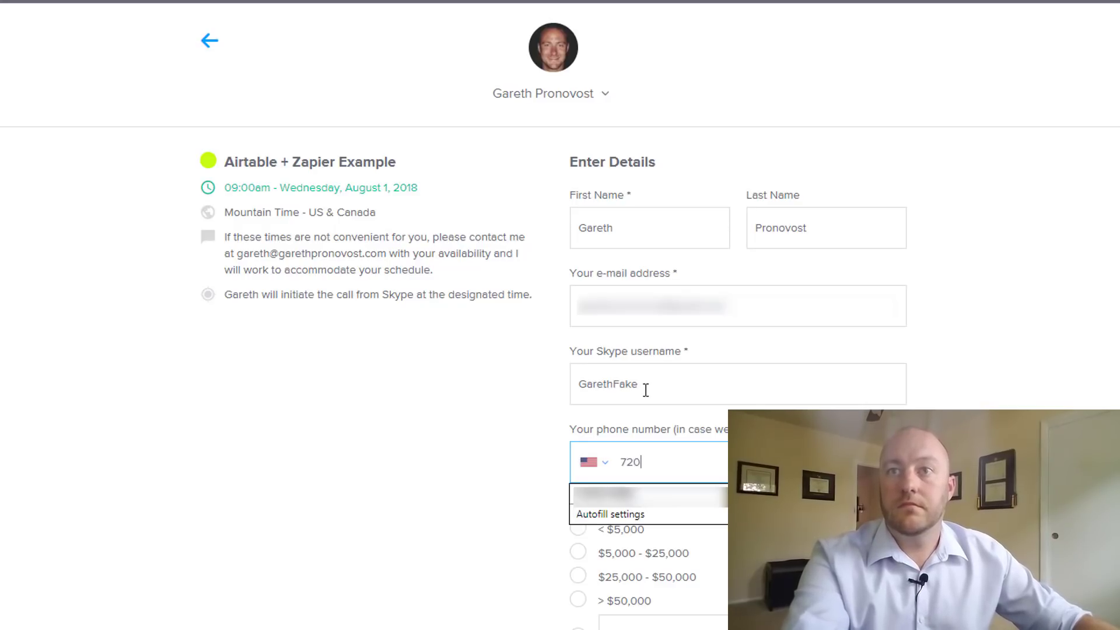
{"action": "type", "text": "5551212"}
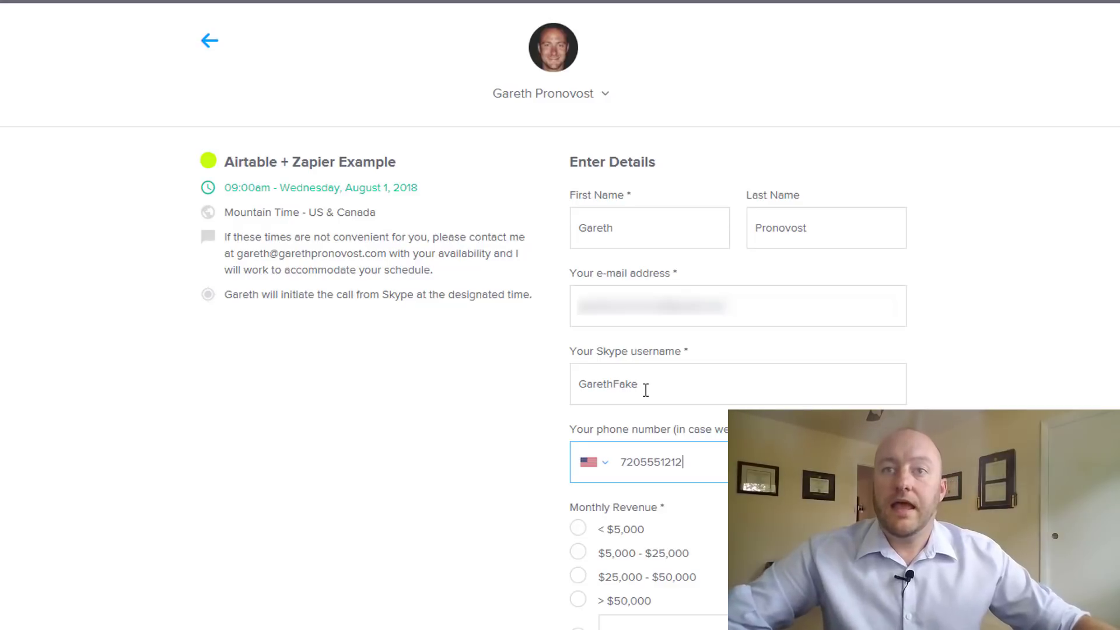
{"action": "key", "text": "Tab"}
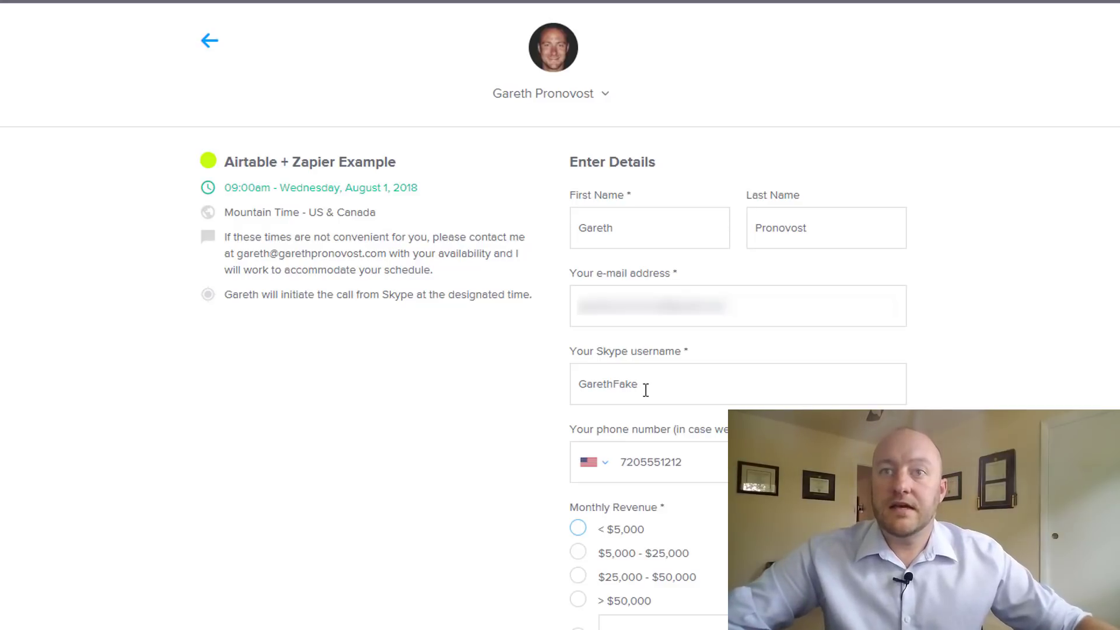
Choose > $50,000 monthly revenue, add the note 'Nothing I can think of', and schedule the event.
{"action": "left_click", "coordinate": [604, 601]}
{"action": "scroll", "coordinate": [613, 583], "scroll_direction": "down", "scroll_amount": 4}
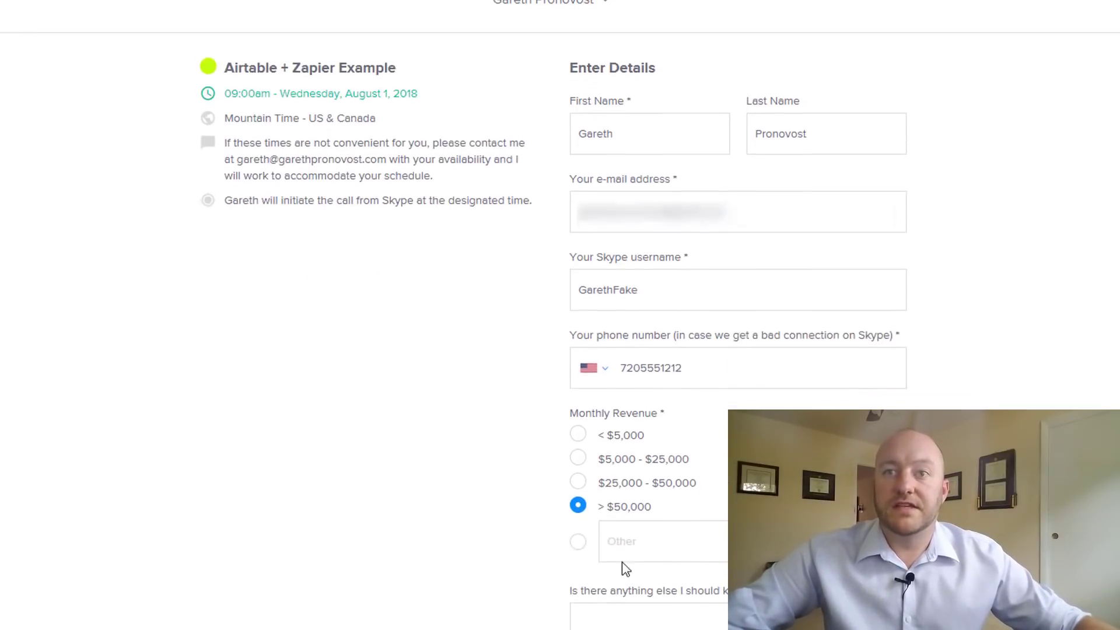
{"action": "left_click", "coordinate": [607, 505]}
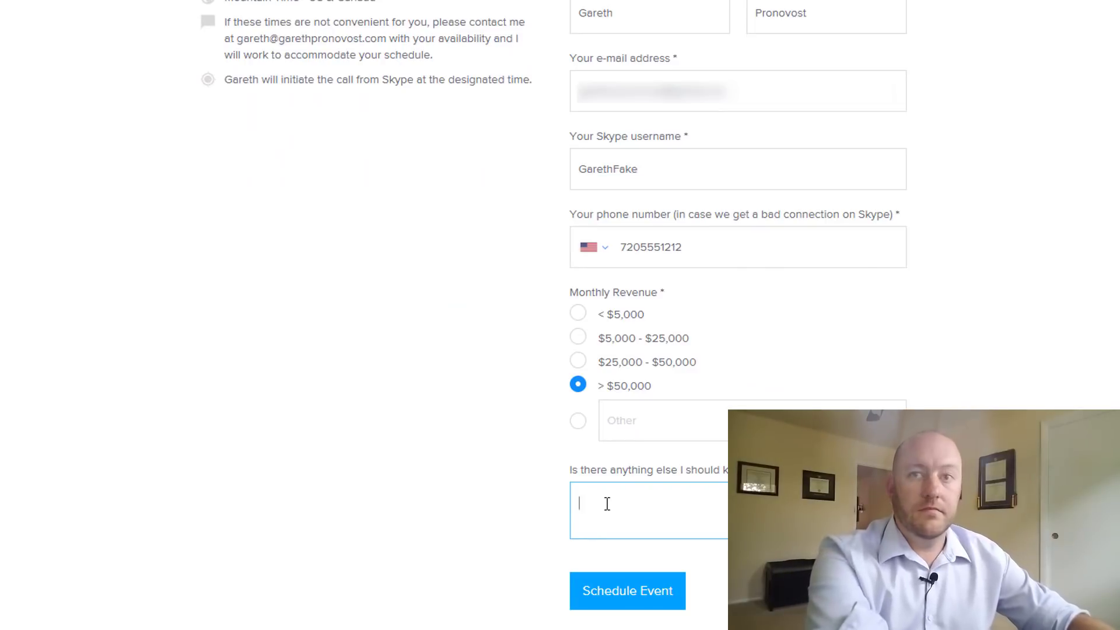
{"action": "type", "text": "NOthing I"}
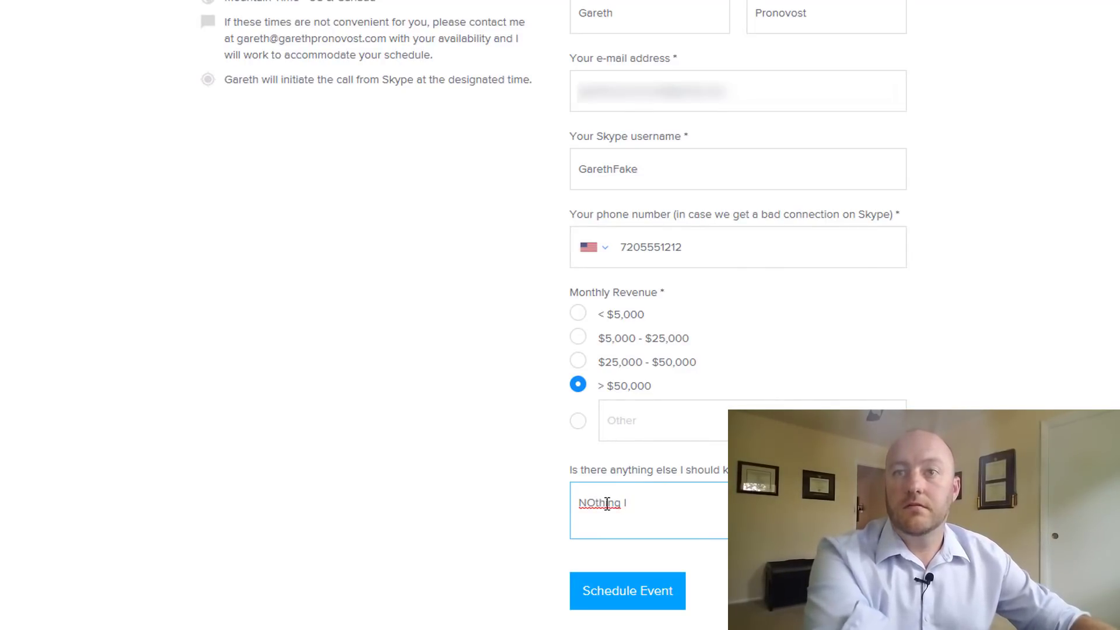
{"action": "key", "text": "ctrl+a"}
{"action": "key", "text": "BackSpace"}
{"action": "type", "text": "Nothing I"}
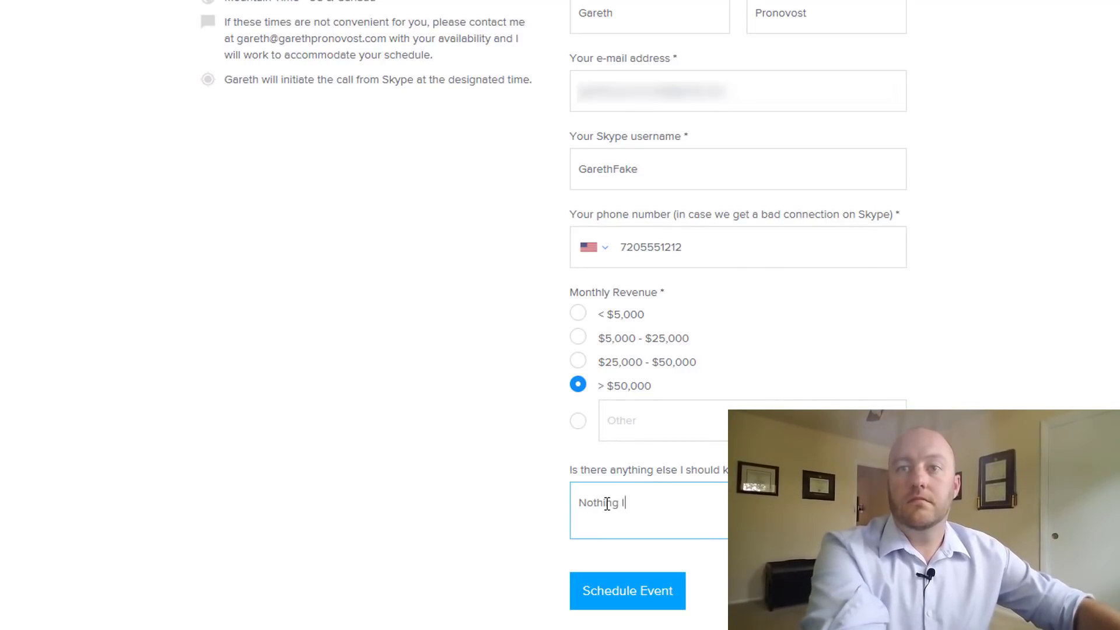
{"action": "type", "text": " can think of"}
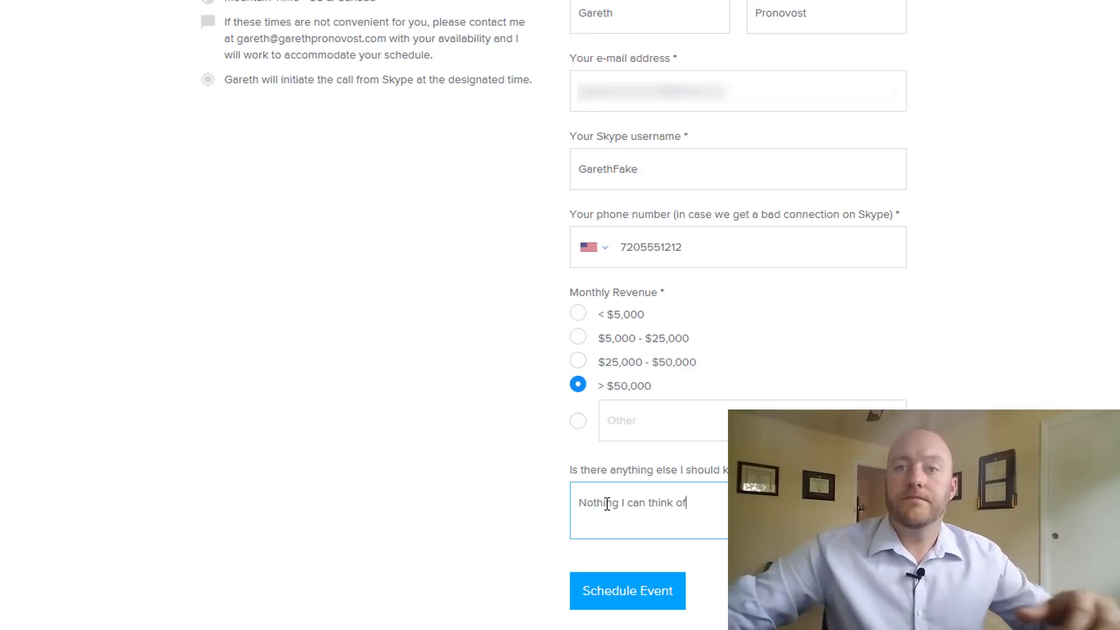
{"action": "left_click", "coordinate": [617, 595]}
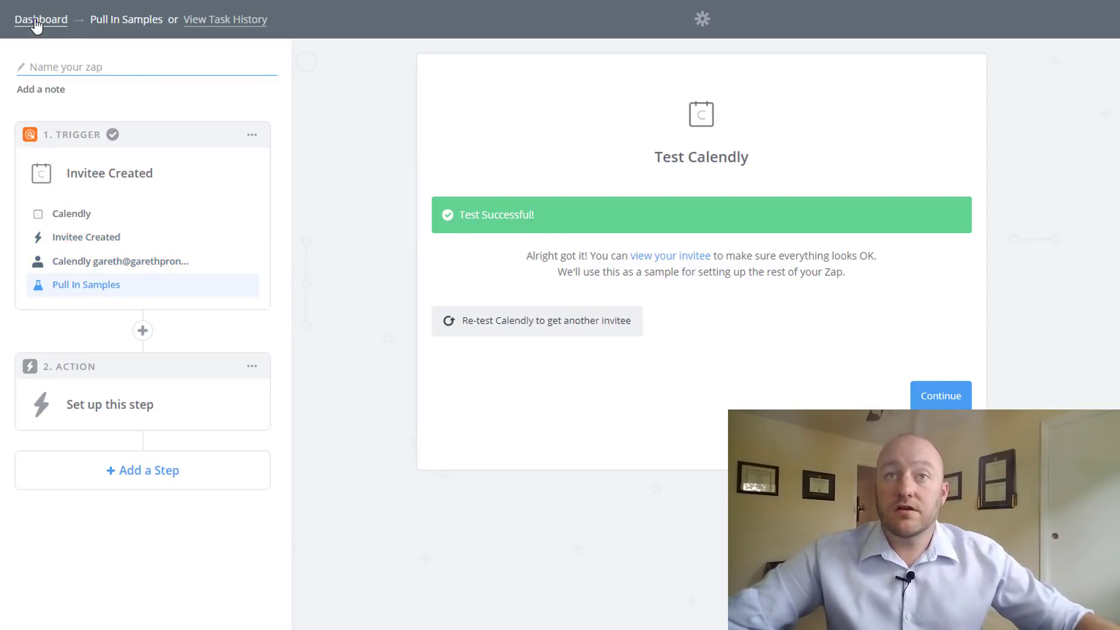
Trash the unnamed draft zap from the dashboard's Example Folder.
{"action": "left_click", "coordinate": [35, 21]}
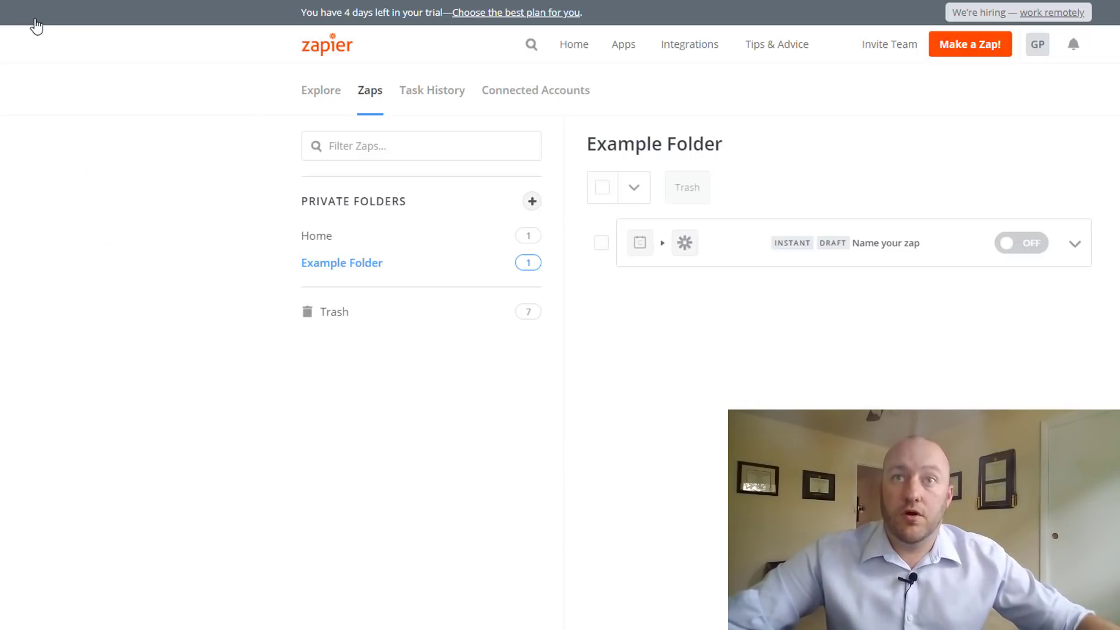
{"action": "left_click", "coordinate": [601, 243]}
{"action": "left_click", "coordinate": [688, 190]}
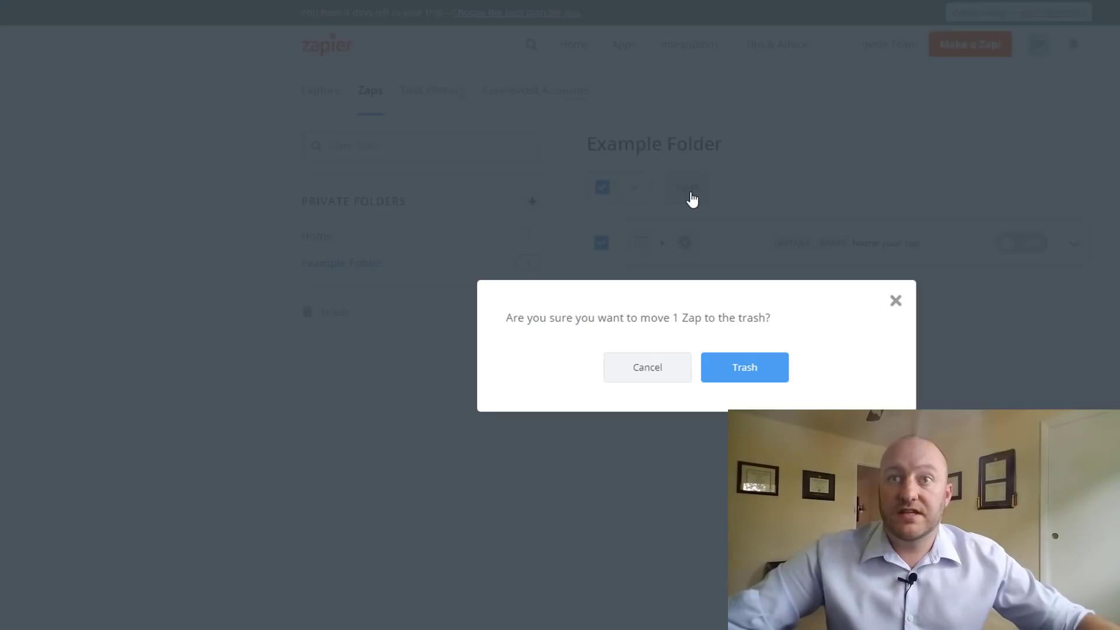
{"action": "left_click", "coordinate": [727, 377]}
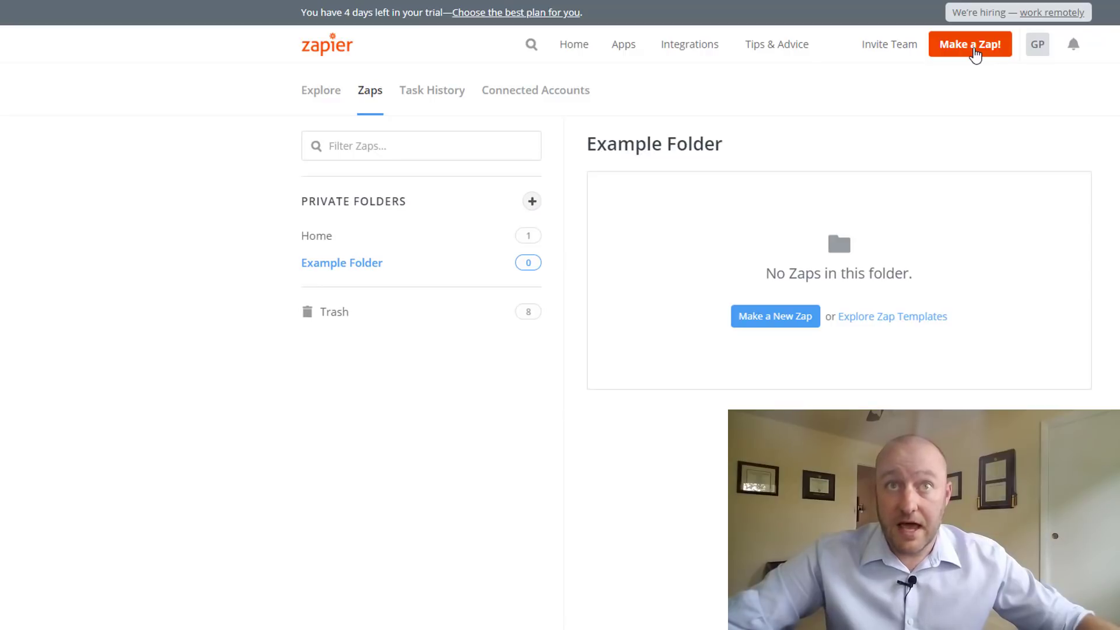
Create a new zap triggered by Calendly's Invitee Created event.
{"action": "left_click", "coordinate": [776, 317]}
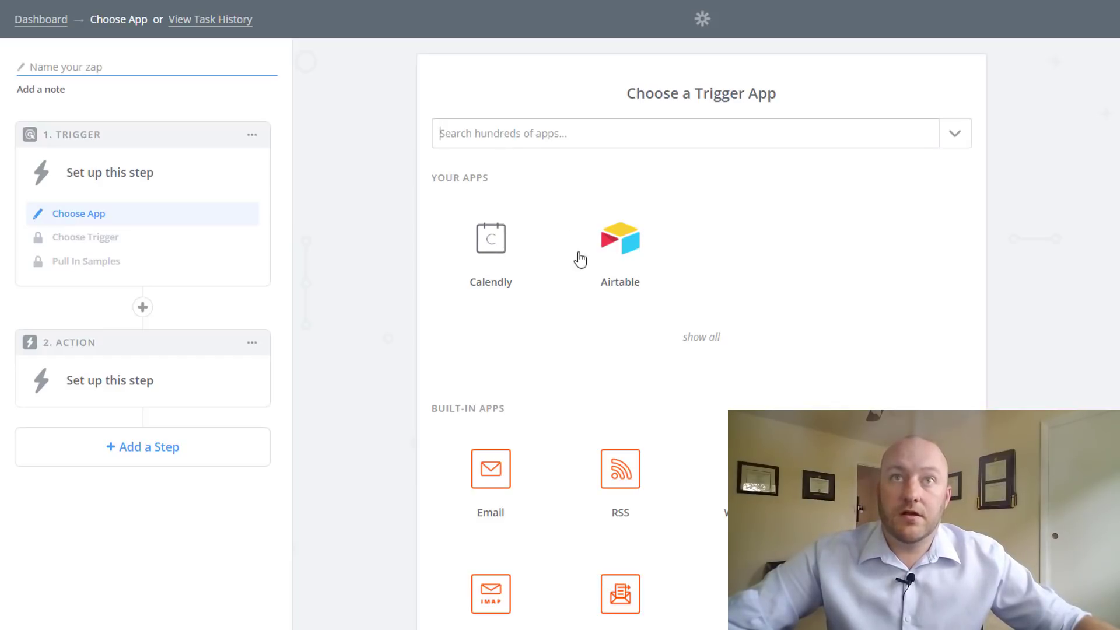
{"action": "left_click", "coordinate": [551, 133]}
{"action": "type", "text": "ca"}
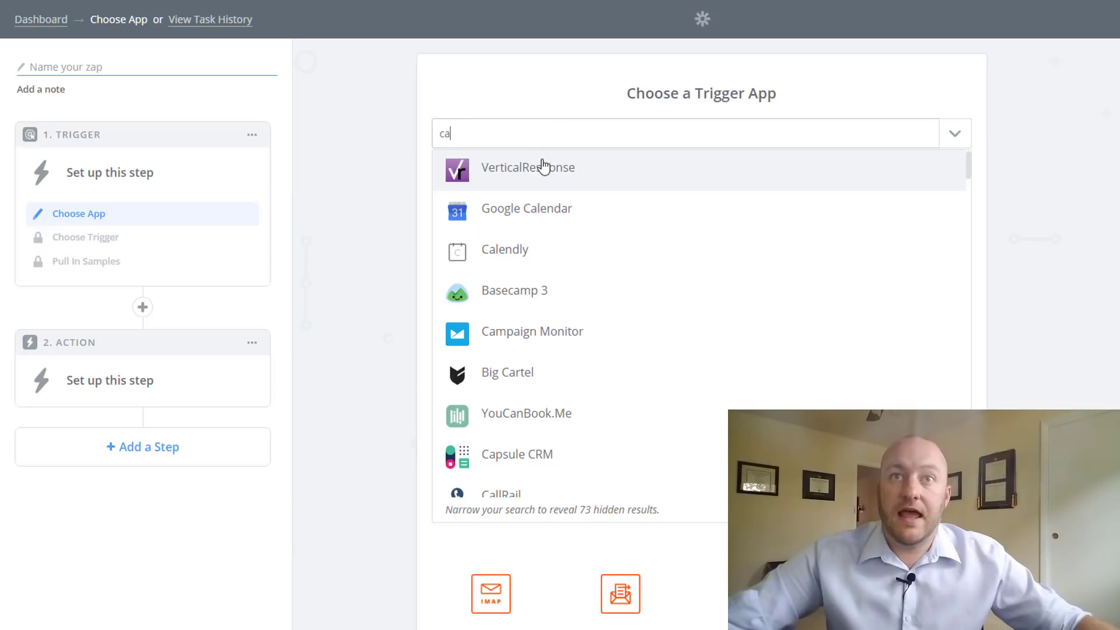
{"action": "left_click", "coordinate": [514, 253]}
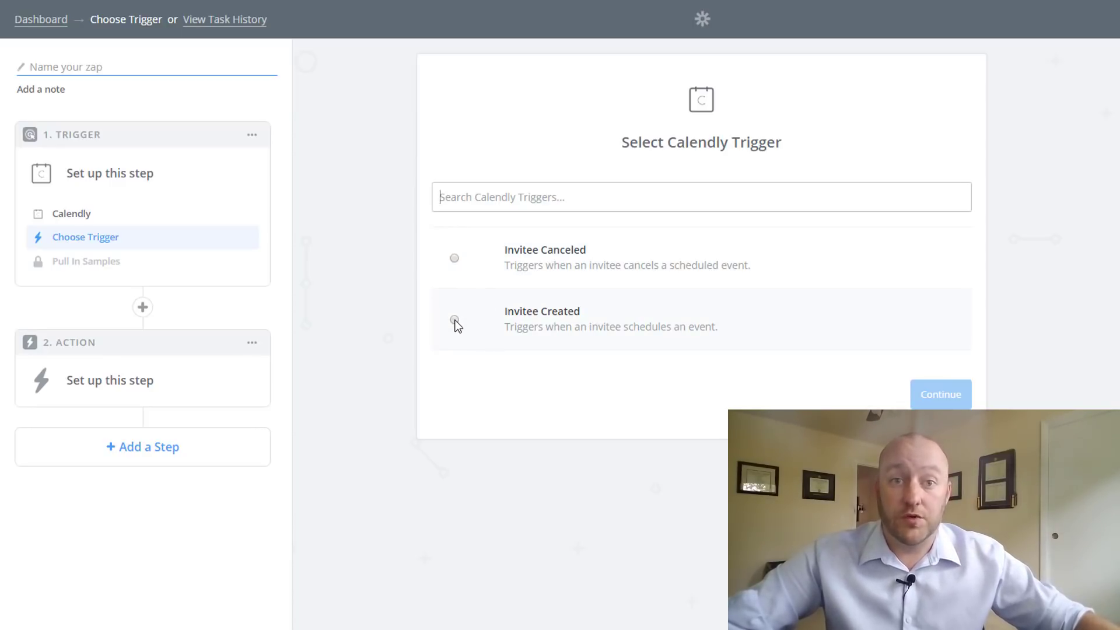
{"action": "left_click", "coordinate": [454, 320]}
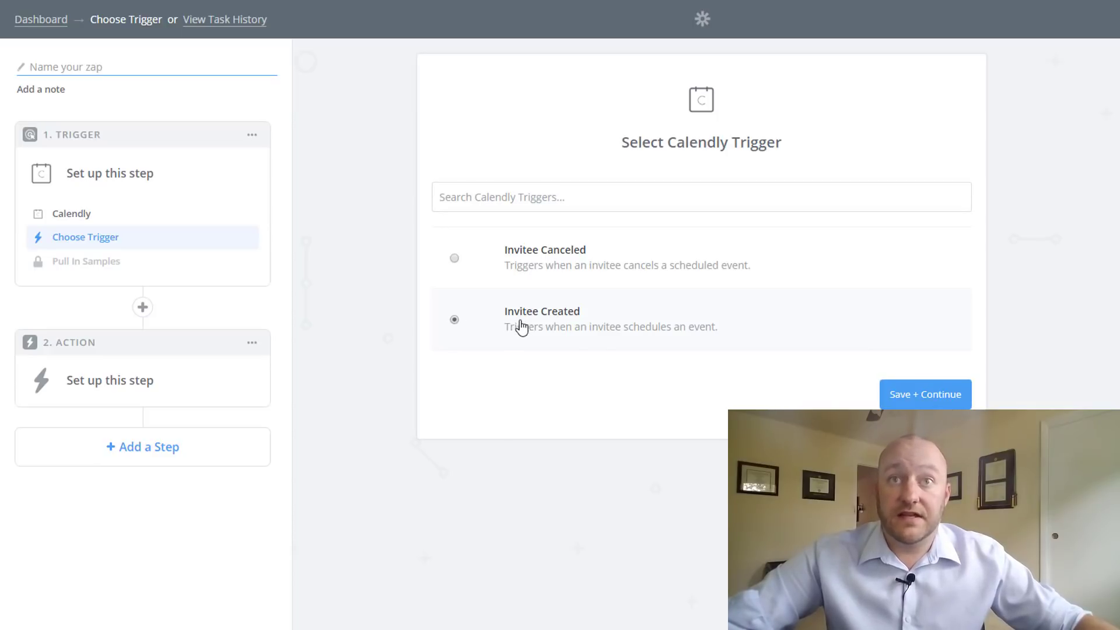
{"action": "left_click", "coordinate": [930, 403]}
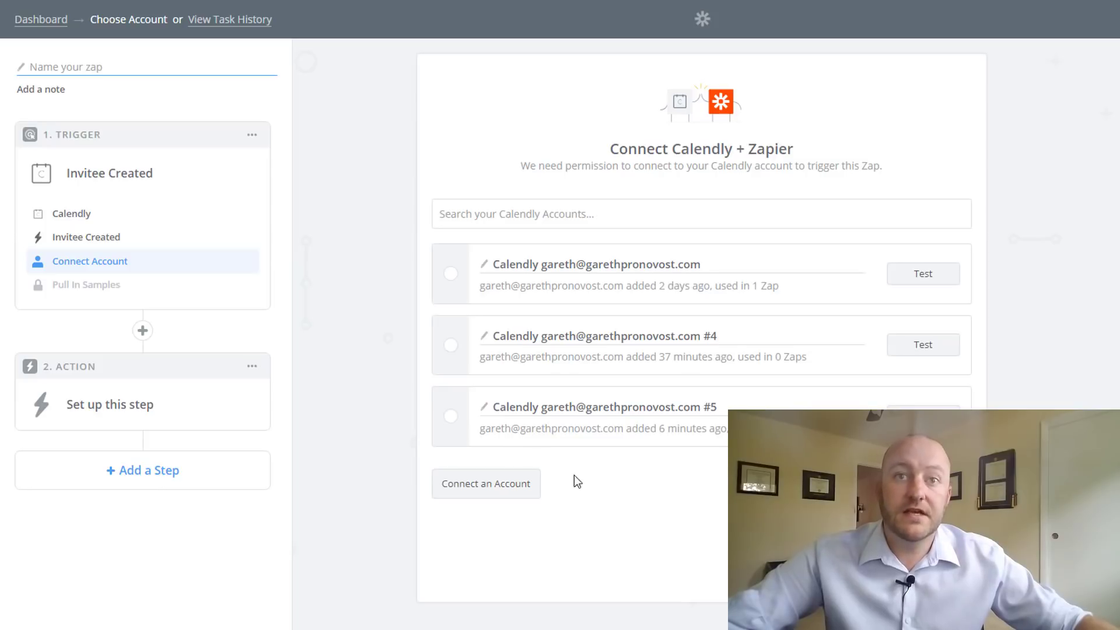
Start connecting a new Calendly account to the trigger.
{"action": "left_click", "coordinate": [499, 492]}
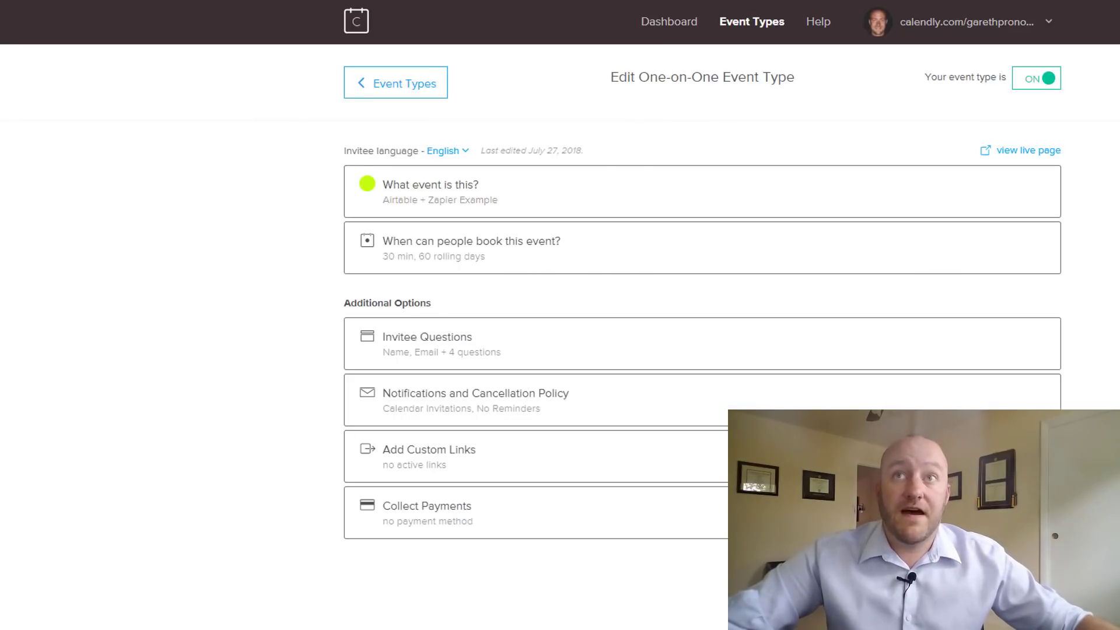
Copy the API key from Calendly's Integrations page into Zapier's access prompt and authorize the connection.
{"action": "left_click", "coordinate": [878, 29]}
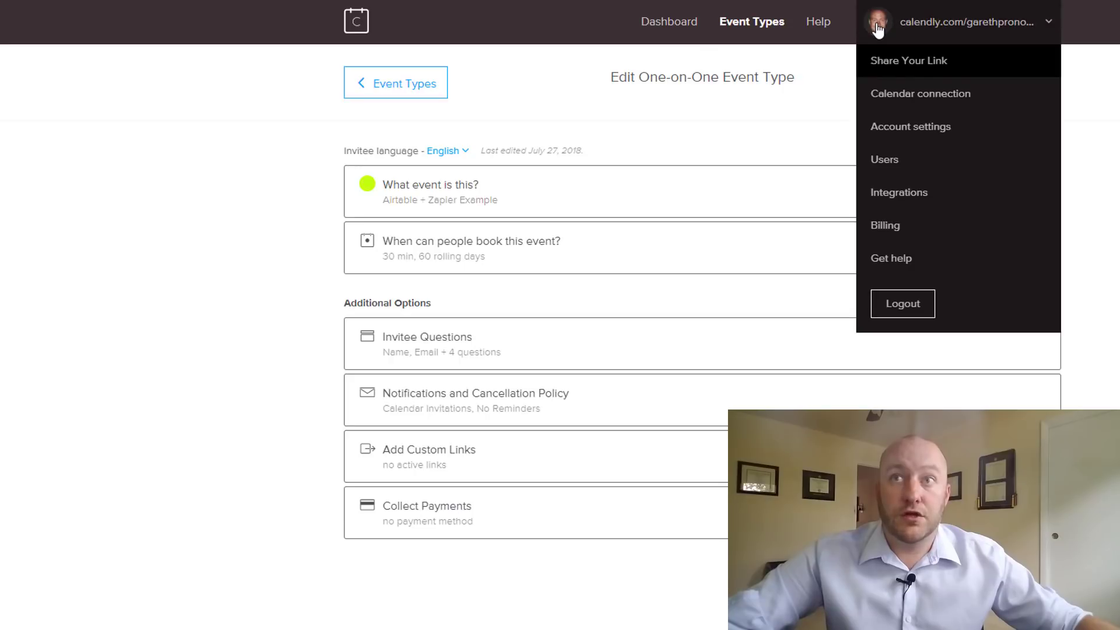
{"action": "left_click", "coordinate": [887, 194]}
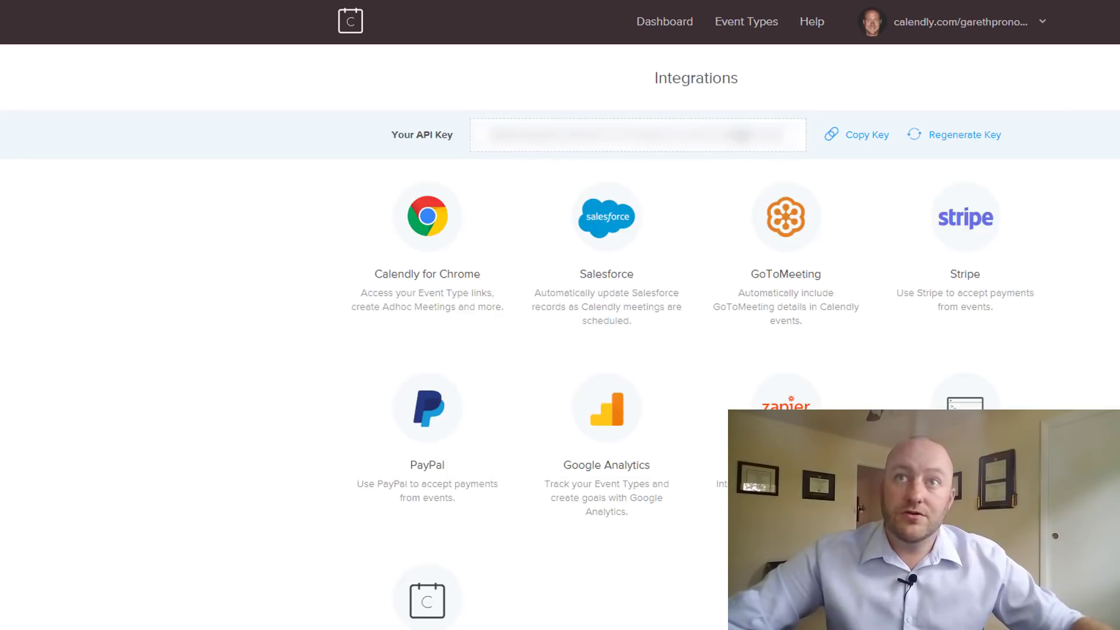
{"action": "left_click", "coordinate": [637, 134]}
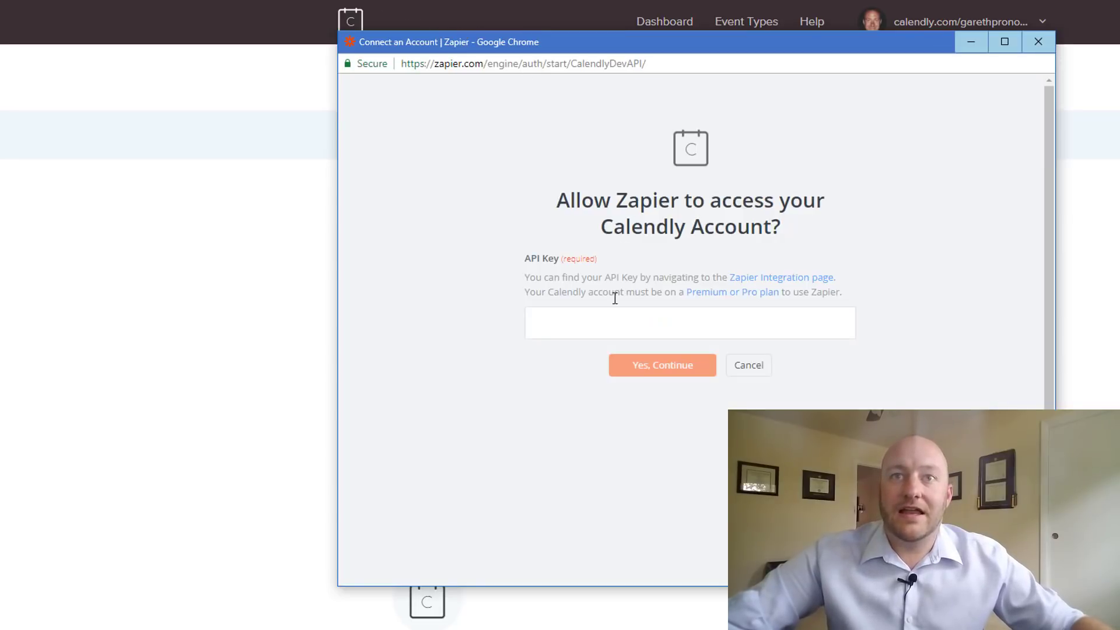
{"action": "left_click", "coordinate": [530, 323]}
{"action": "key", "text": "ctrl+v"}
{"action": "left_click", "coordinate": [657, 371]}
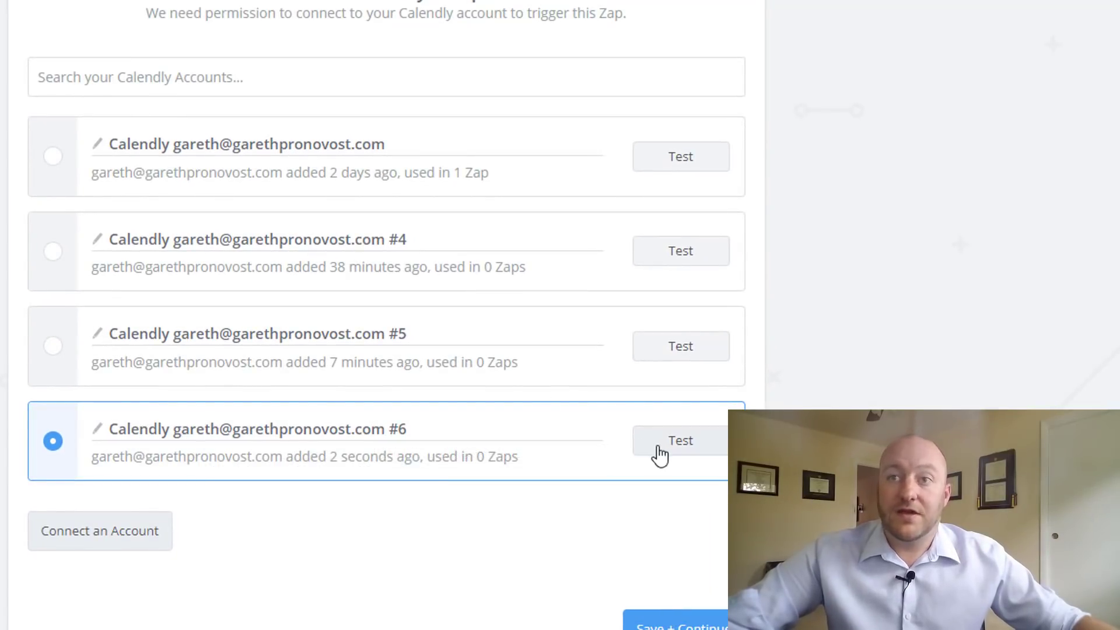
Test the new Calendly account #6 and save it for the trigger.
{"action": "left_click", "coordinate": [664, 454]}
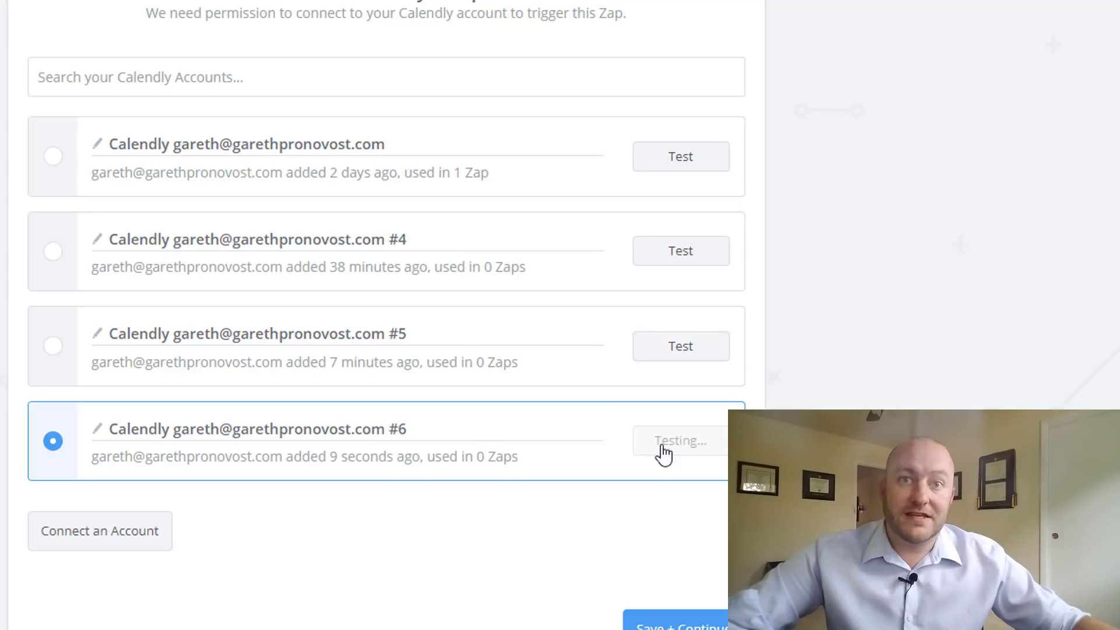
{"action": "scroll", "coordinate": [507, 507], "scroll_direction": "down", "scroll_amount": 1}
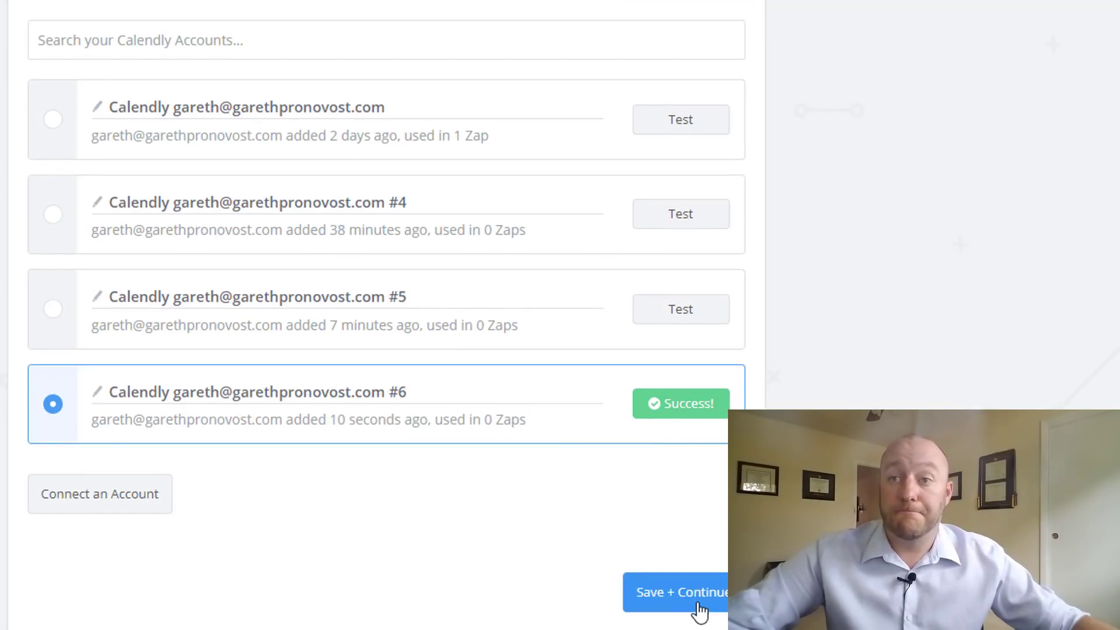
{"action": "left_click", "coordinate": [696, 593]}
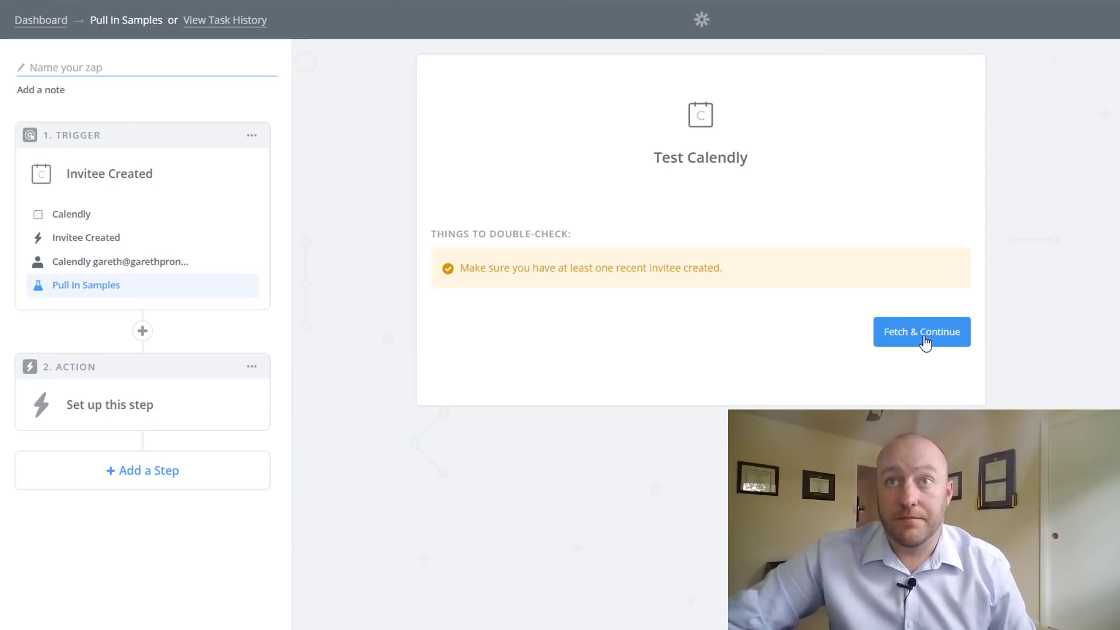
Fetch a recent invitee as sample data and review its details.
{"action": "left_click", "coordinate": [921, 332]}
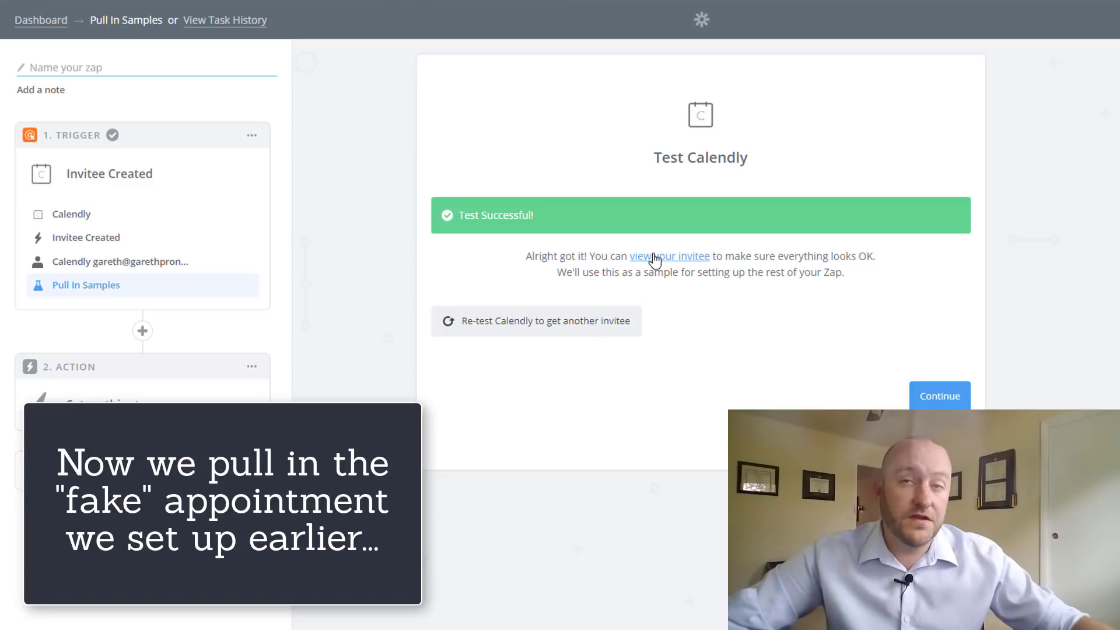
{"action": "left_click", "coordinate": [656, 263]}
{"action": "scroll", "coordinate": [599, 431], "scroll_direction": "down", "scroll_amount": 5}
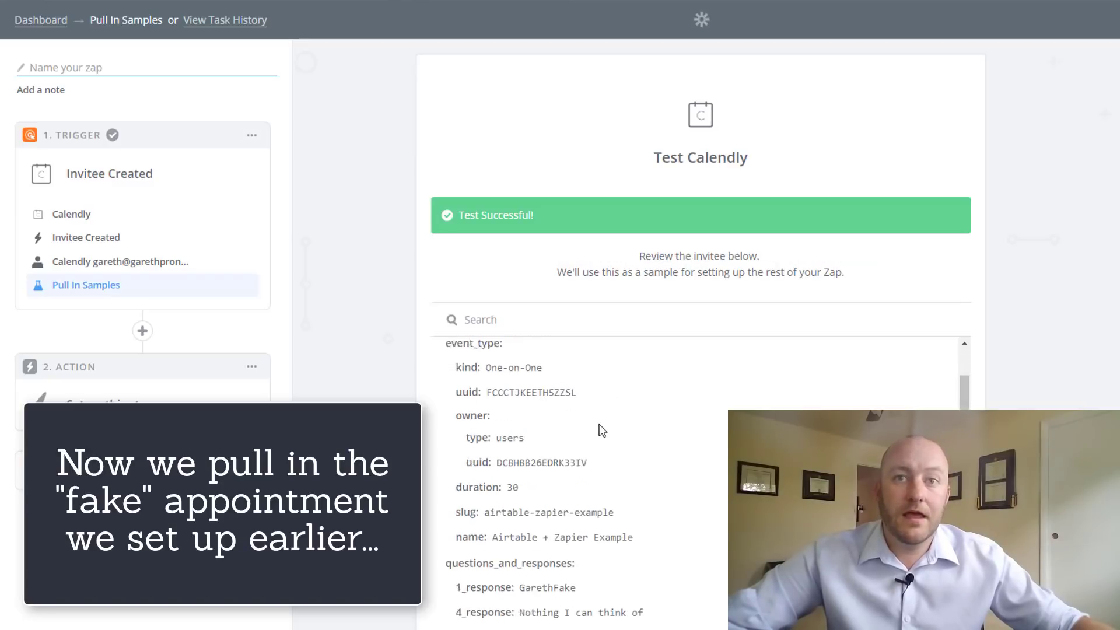
{"action": "scroll", "coordinate": [599, 482], "scroll_direction": "down", "scroll_amount": 1}
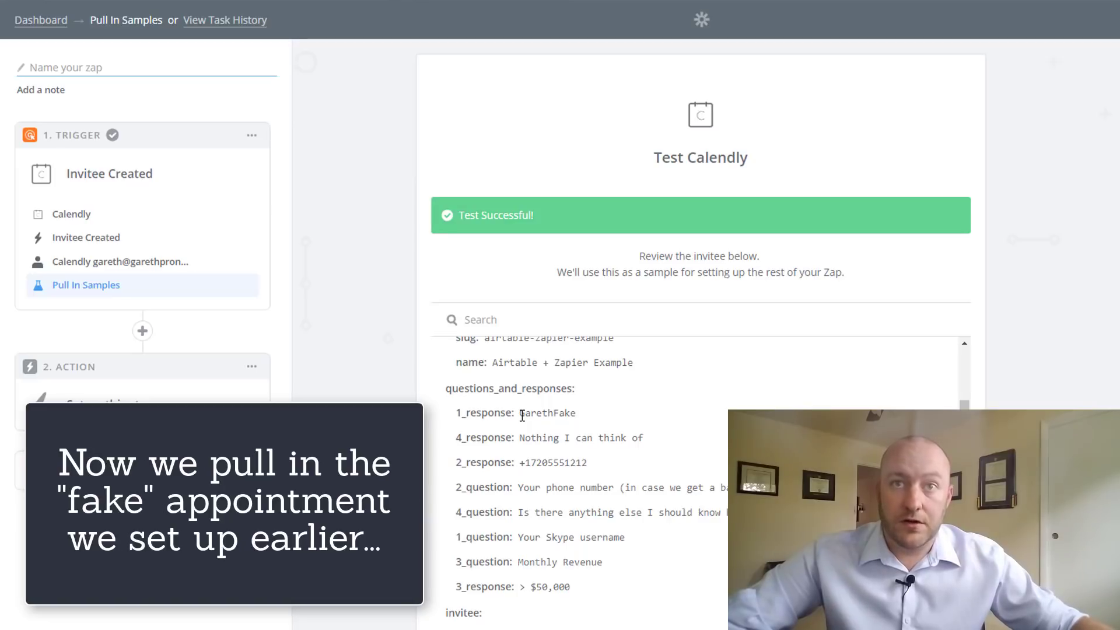
{"action": "left_click_drag", "start_coordinate": [520, 413], "coordinate": [572, 419]}
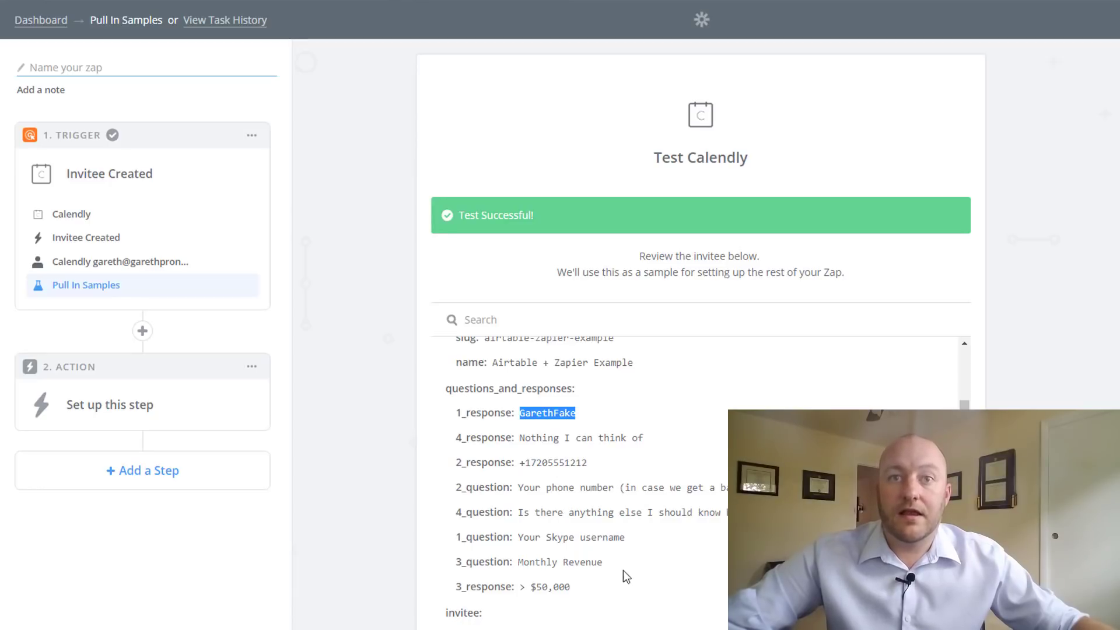
{"action": "scroll", "coordinate": [671, 577], "scroll_direction": "down", "scroll_amount": 4}
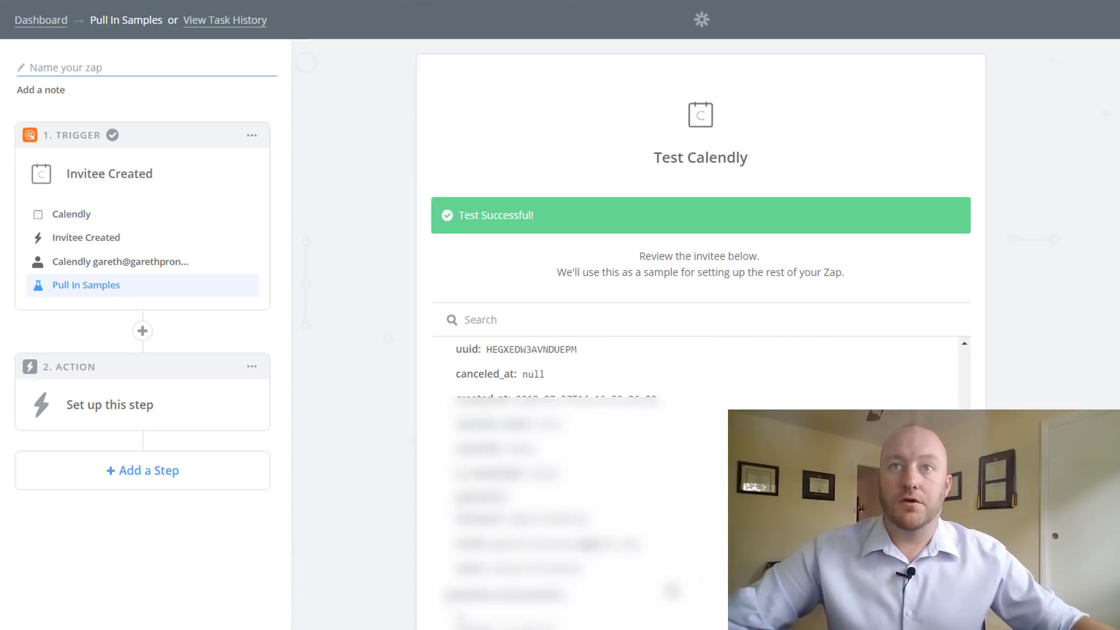
{"action": "scroll", "coordinate": [699, 373], "scroll_direction": "down", "scroll_amount": 10}
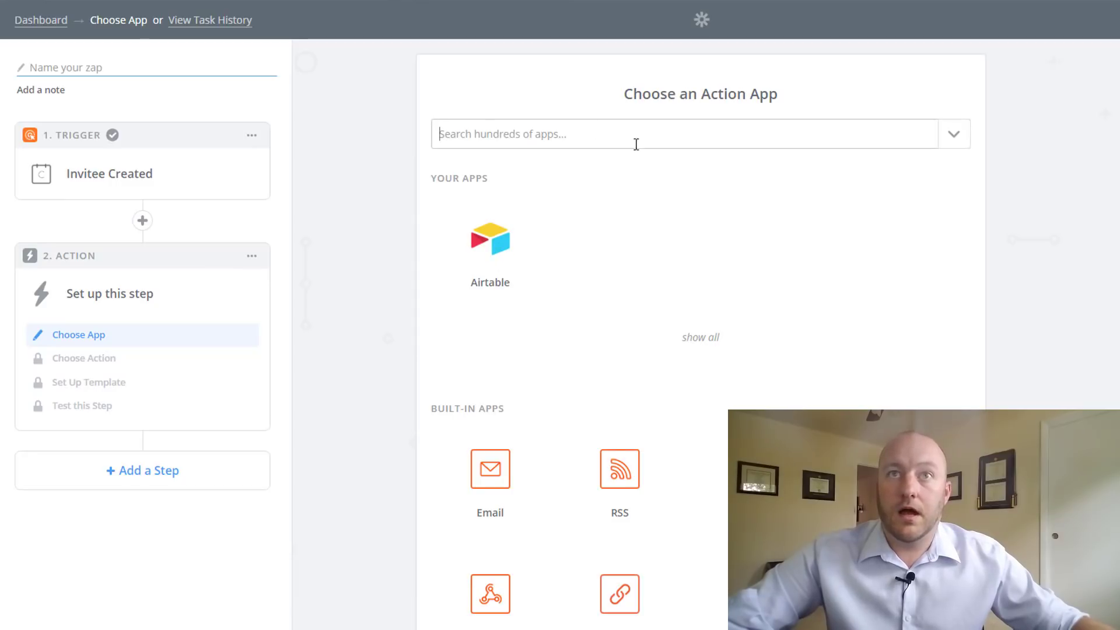
Search 'air' and choose Airtable as the action app.
{"action": "type", "text": "a"}
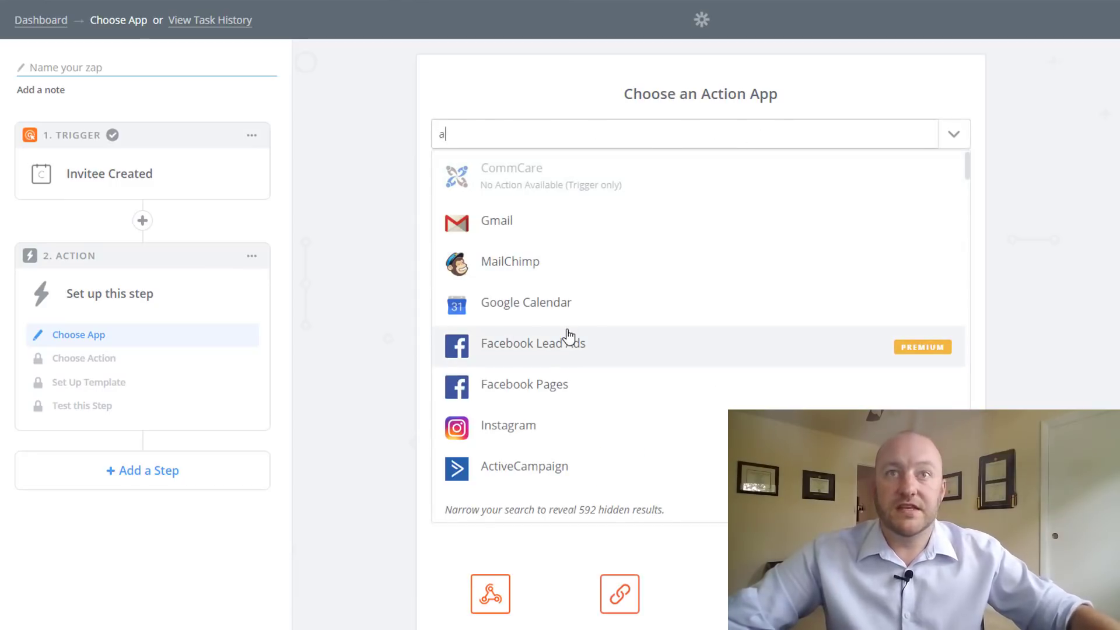
{"action": "type", "text": "ir"}
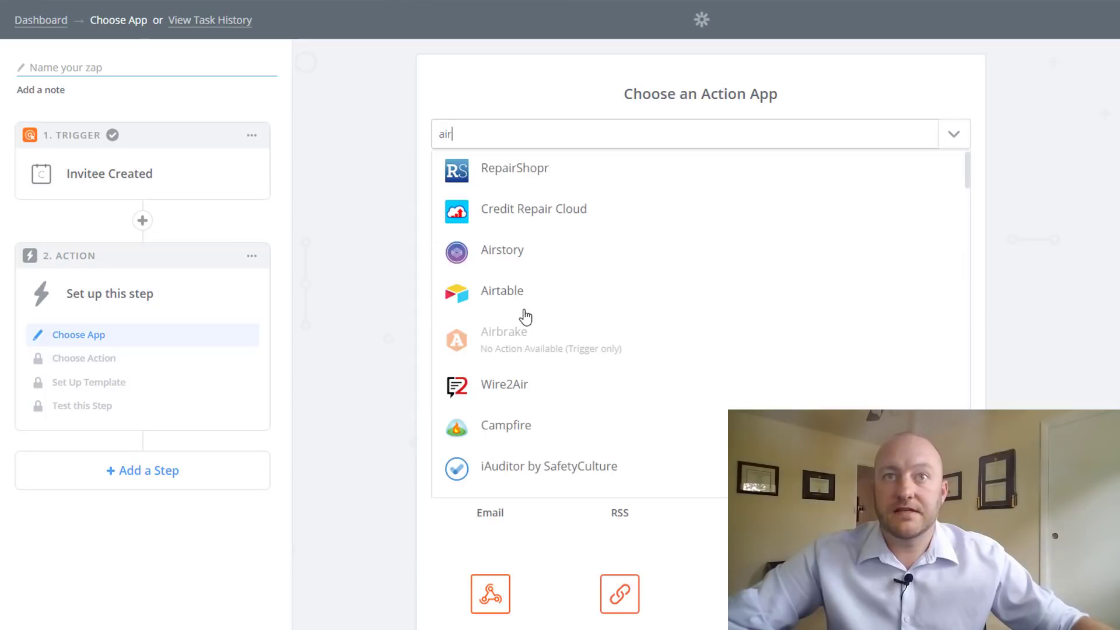
{"action": "left_click", "coordinate": [515, 298]}
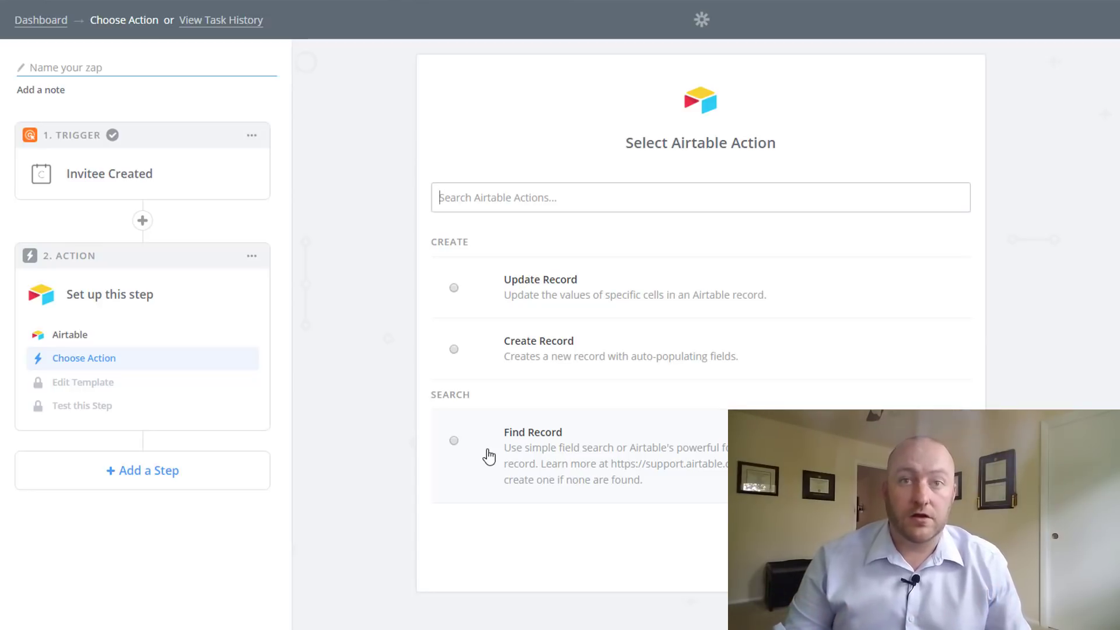
Choose the Find Record action and test the existing Airtable account connection.
{"action": "left_click", "coordinate": [490, 456]}
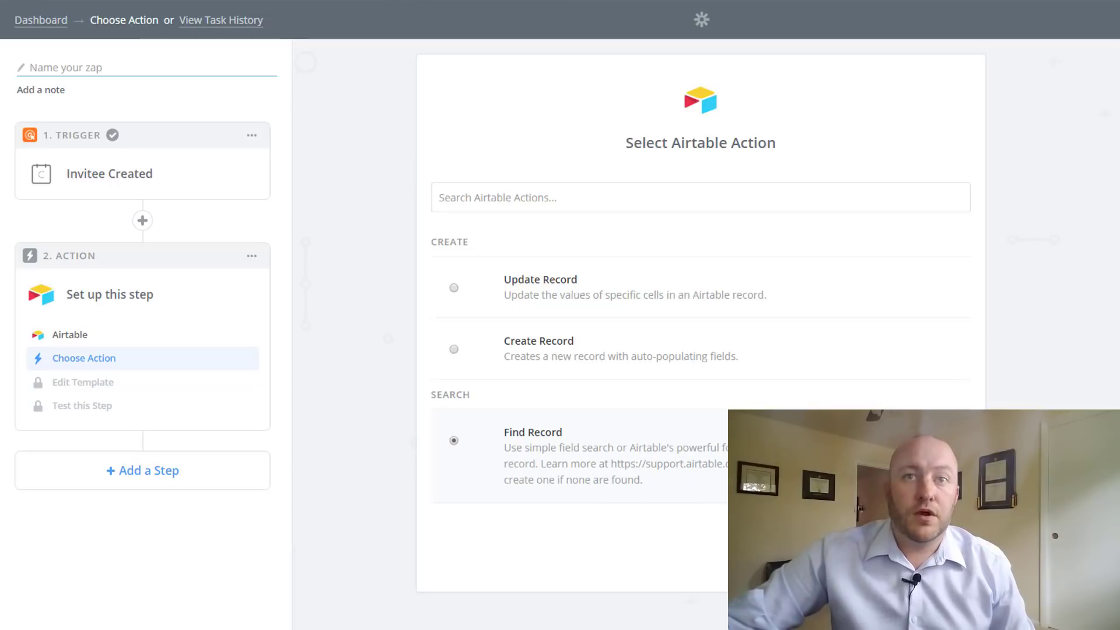
{"action": "left_click", "coordinate": [930, 563]}
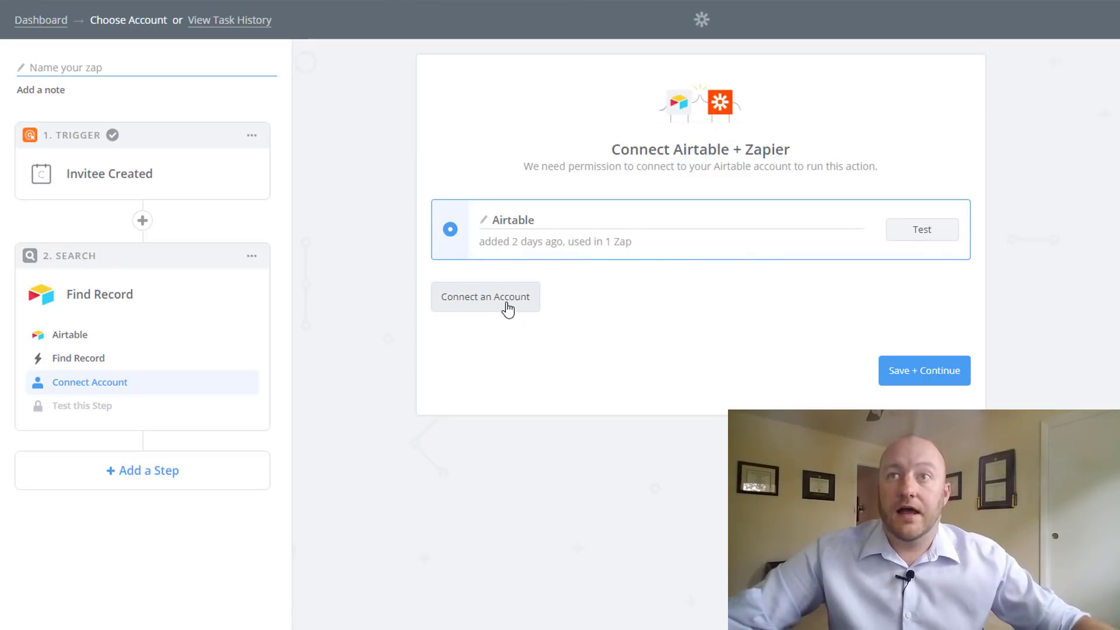
{"action": "left_click", "coordinate": [927, 236]}
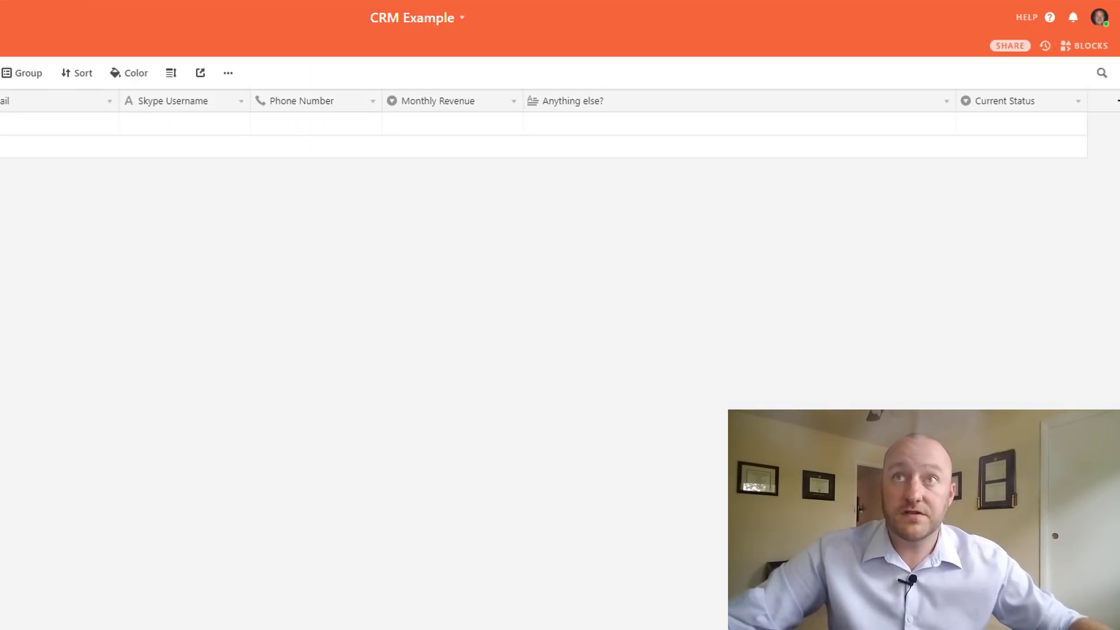
Copy the personal API key from Airtable's Account overview page.
{"action": "left_click", "coordinate": [1099, 18]}
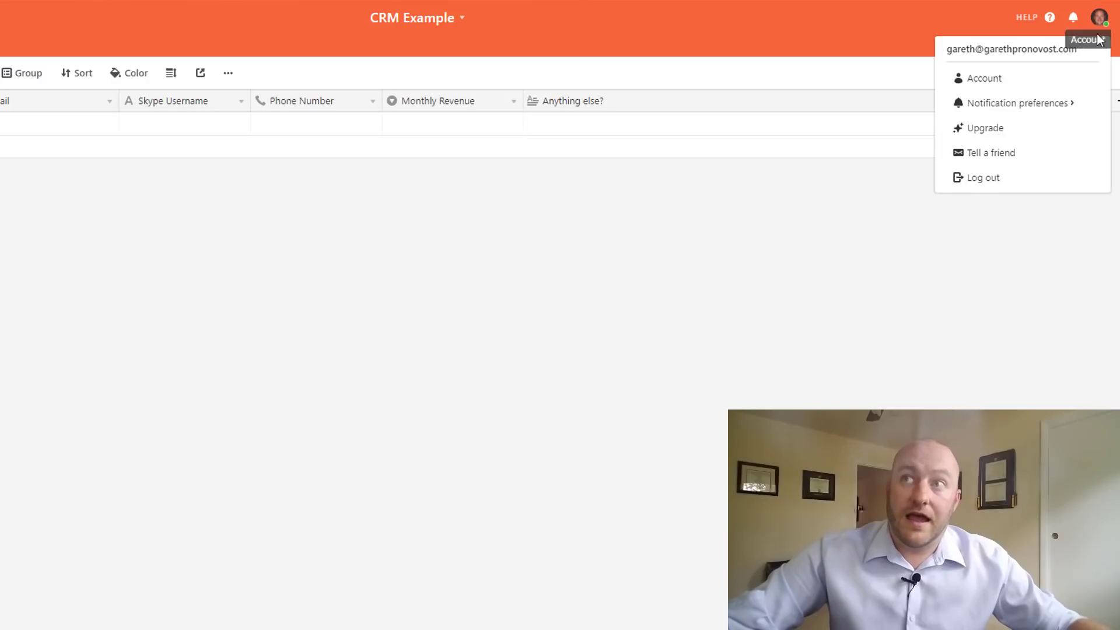
{"action": "left_click", "coordinate": [1022, 88]}
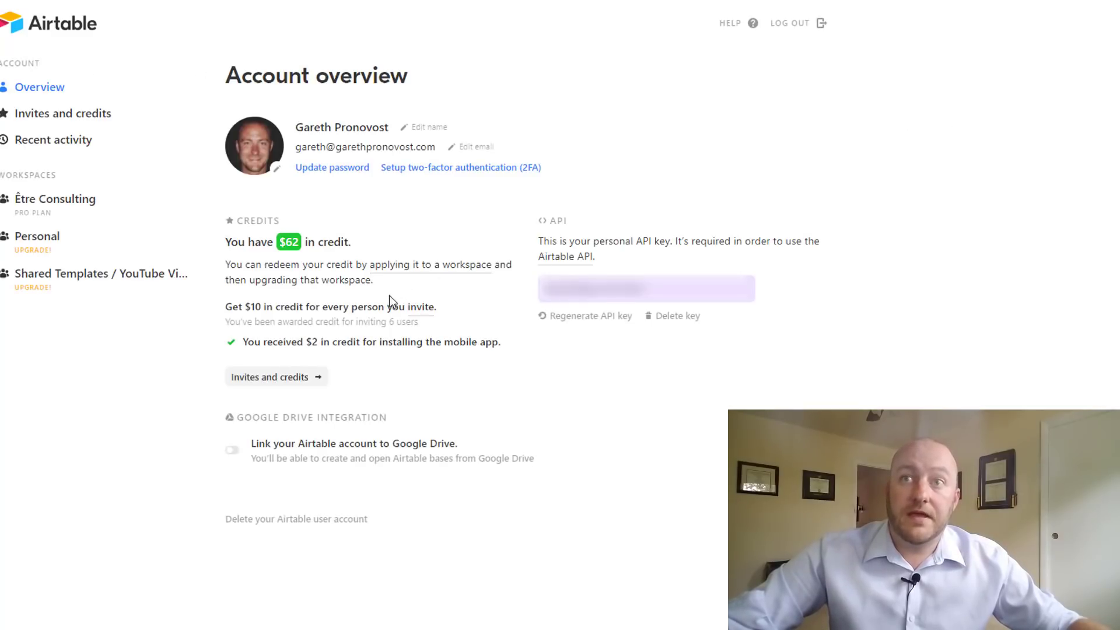
{"action": "left_click", "coordinate": [589, 288]}
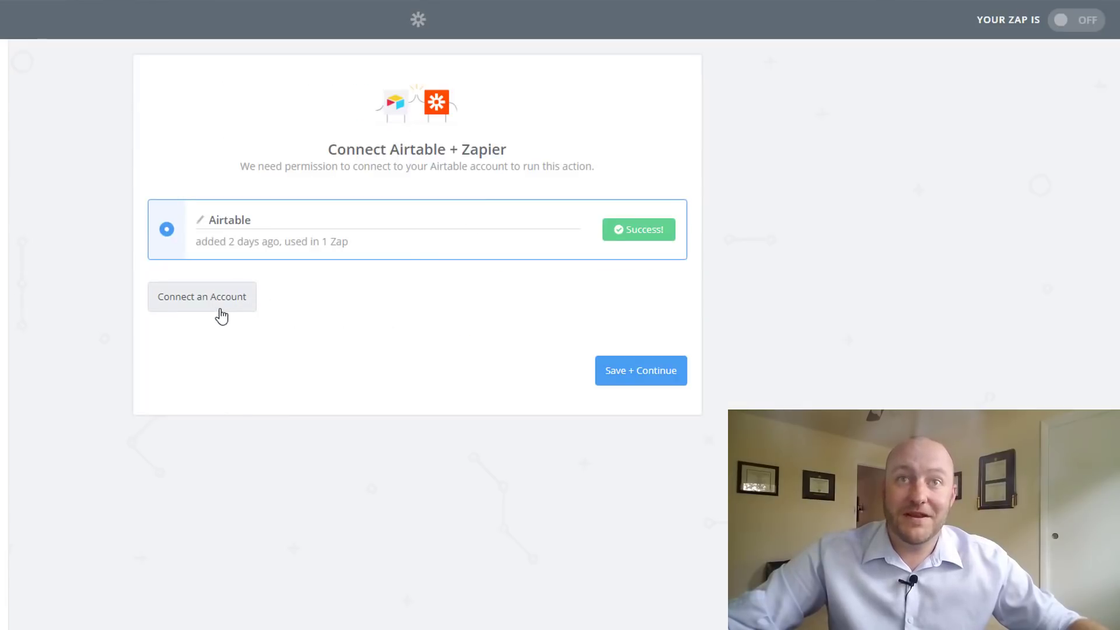
Connect Airtable #2 with the pasted API key, test it, and save it for the step.
{"action": "left_click", "coordinate": [219, 304]}
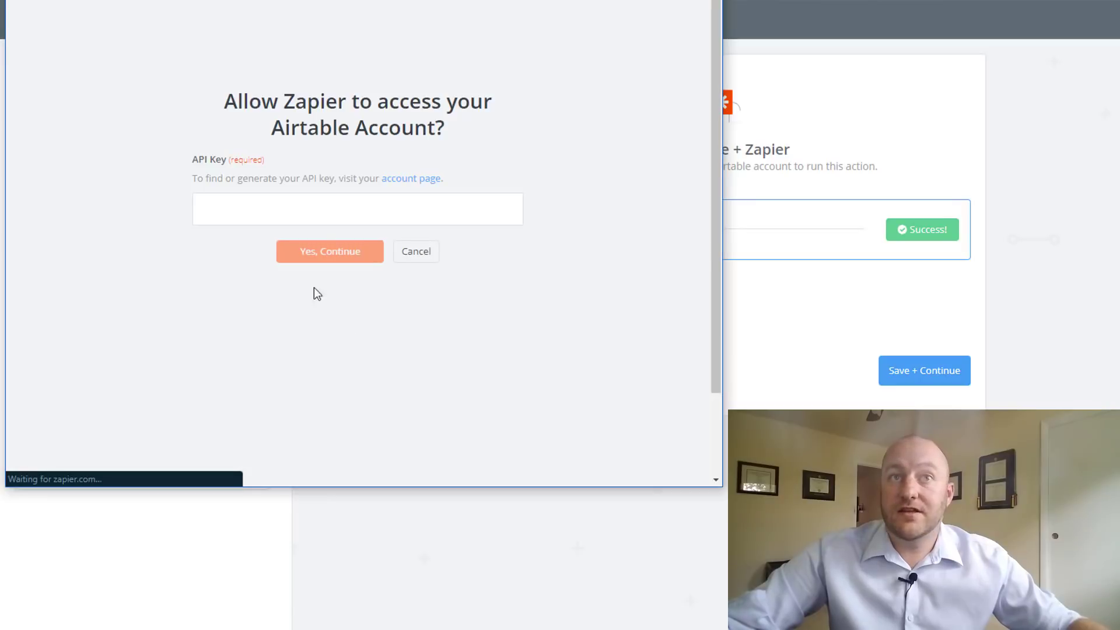
{"action": "left_click", "coordinate": [295, 216]}
{"action": "key", "text": "ctrl+v"}
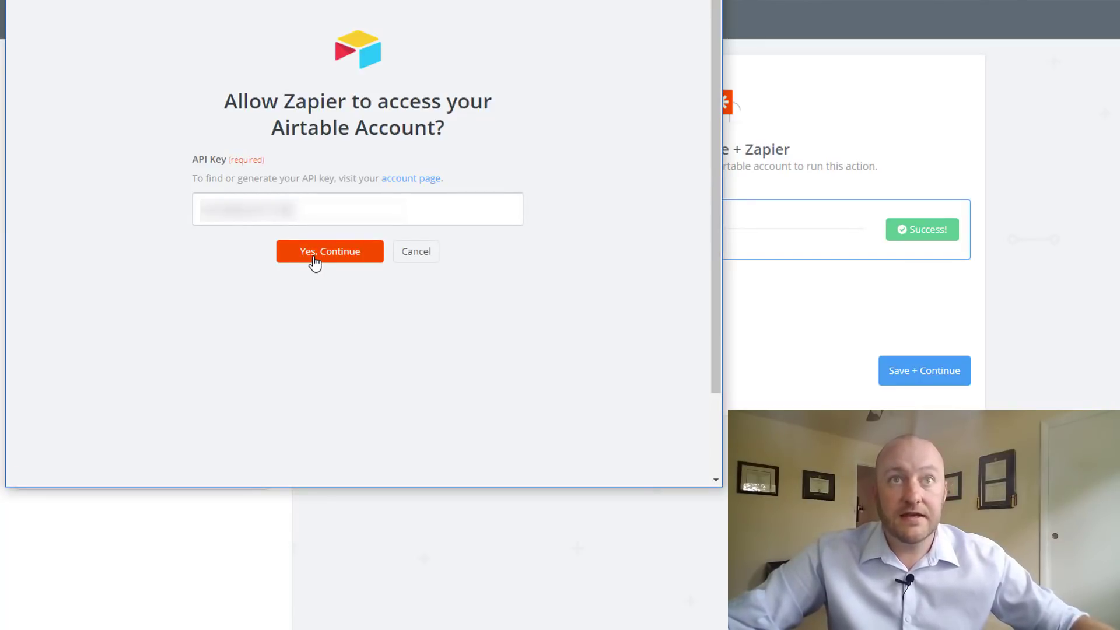
{"action": "left_click", "coordinate": [314, 258]}
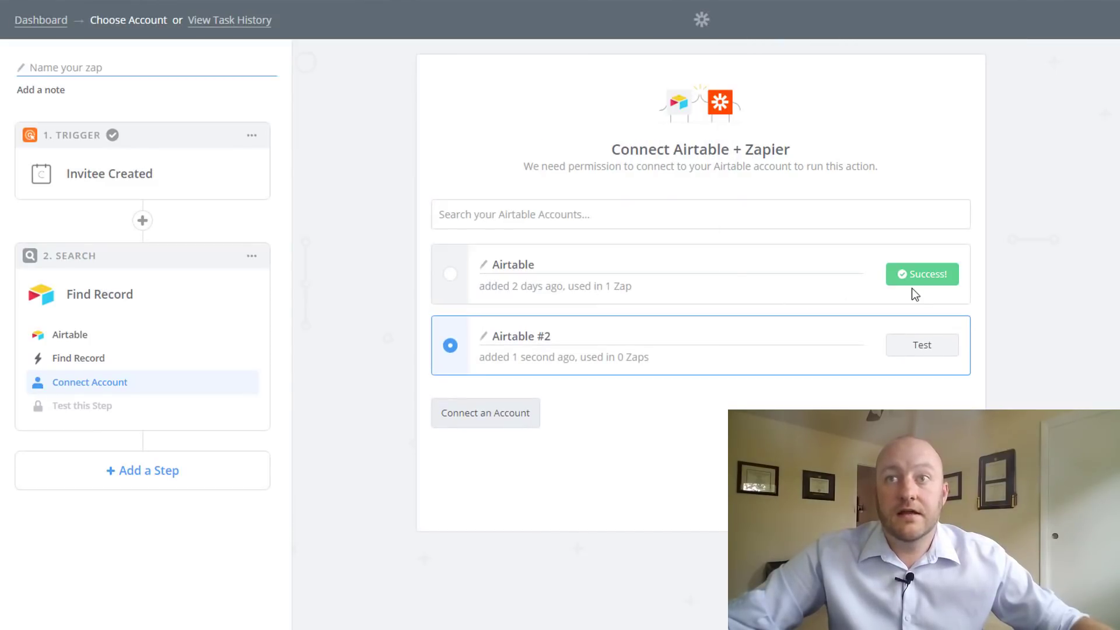
{"action": "left_click", "coordinate": [920, 345]}
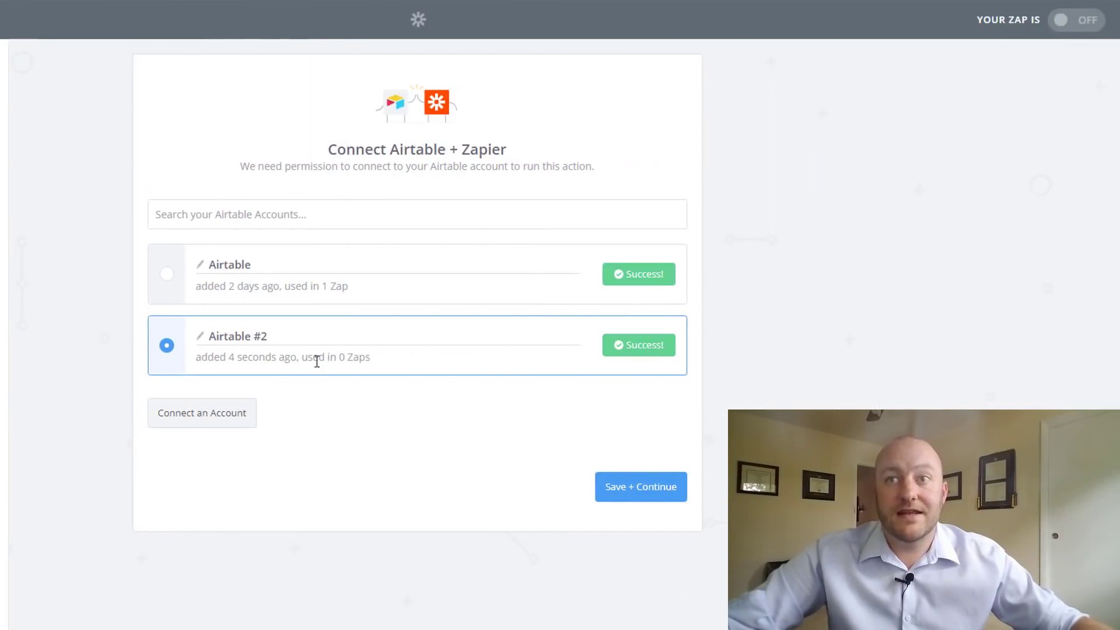
{"action": "left_click", "coordinate": [641, 489]}
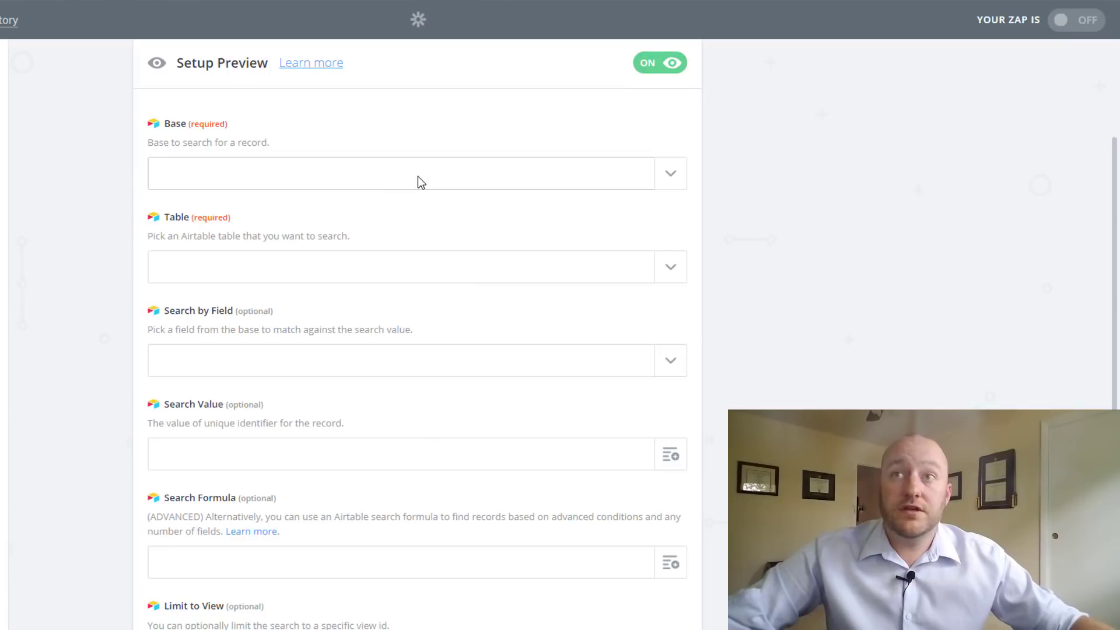
Point the Airtable search at the CRM Example base and its Client Data table.
{"action": "left_click", "coordinate": [672, 186]}
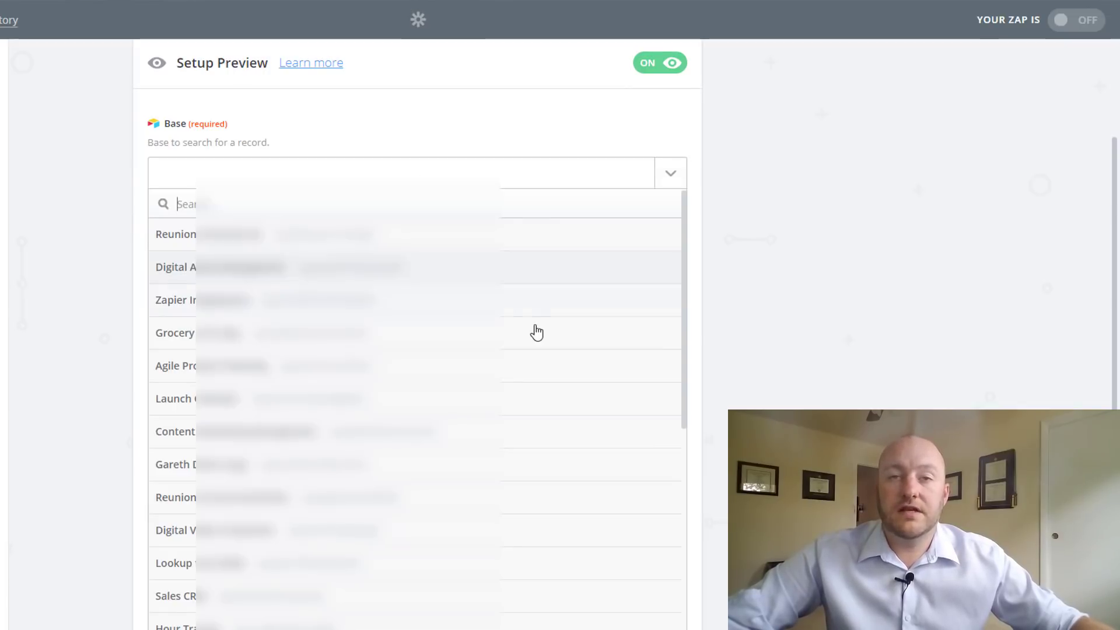
{"action": "scroll", "coordinate": [374, 455], "scroll_direction": "down", "scroll_amount": 10}
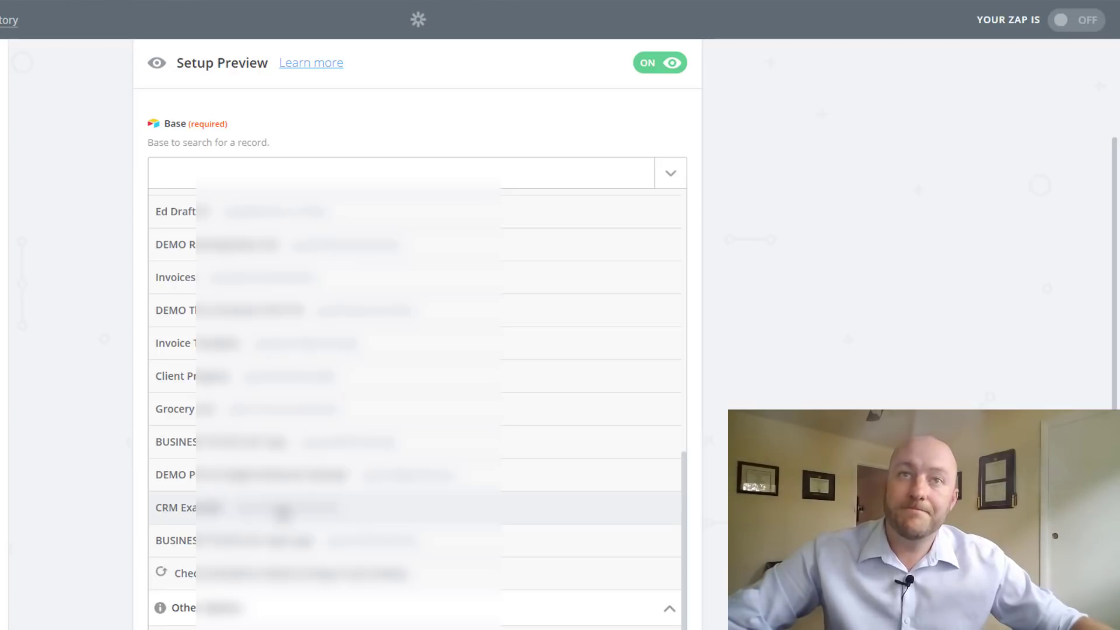
{"action": "left_click", "coordinate": [283, 511]}
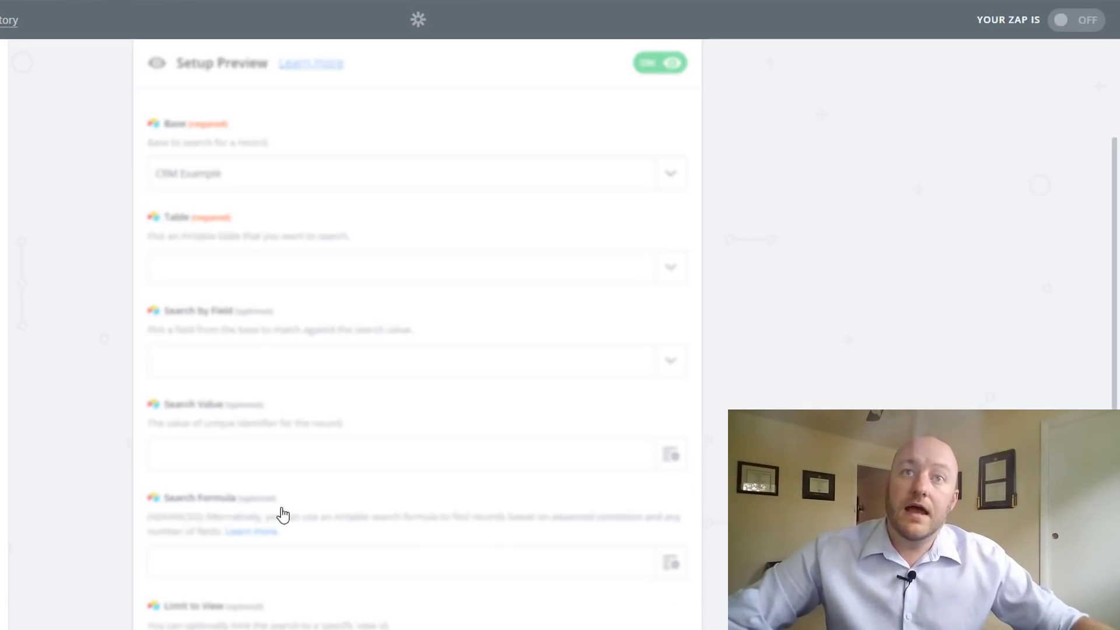
{"action": "left_click", "coordinate": [275, 272]}
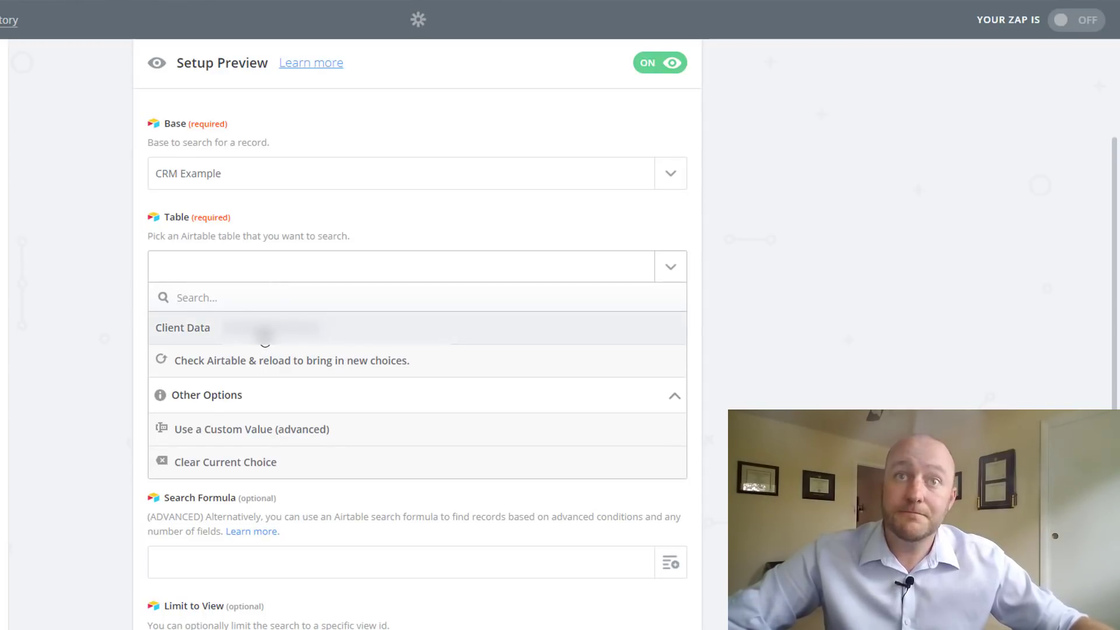
{"action": "left_click", "coordinate": [262, 330]}
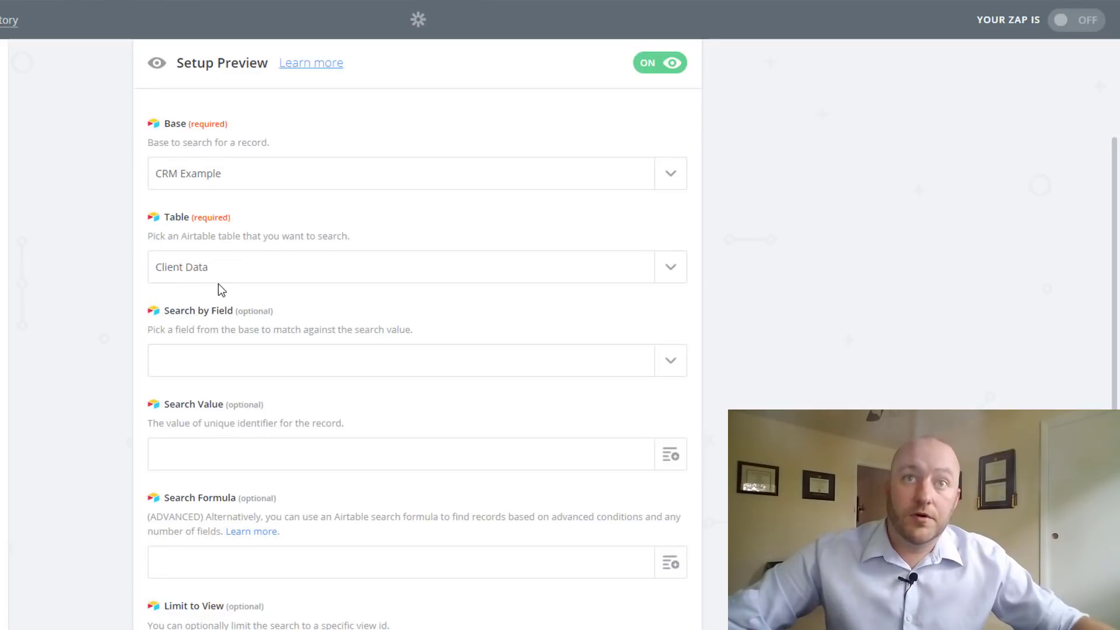
{"action": "left_click", "coordinate": [258, 372]}
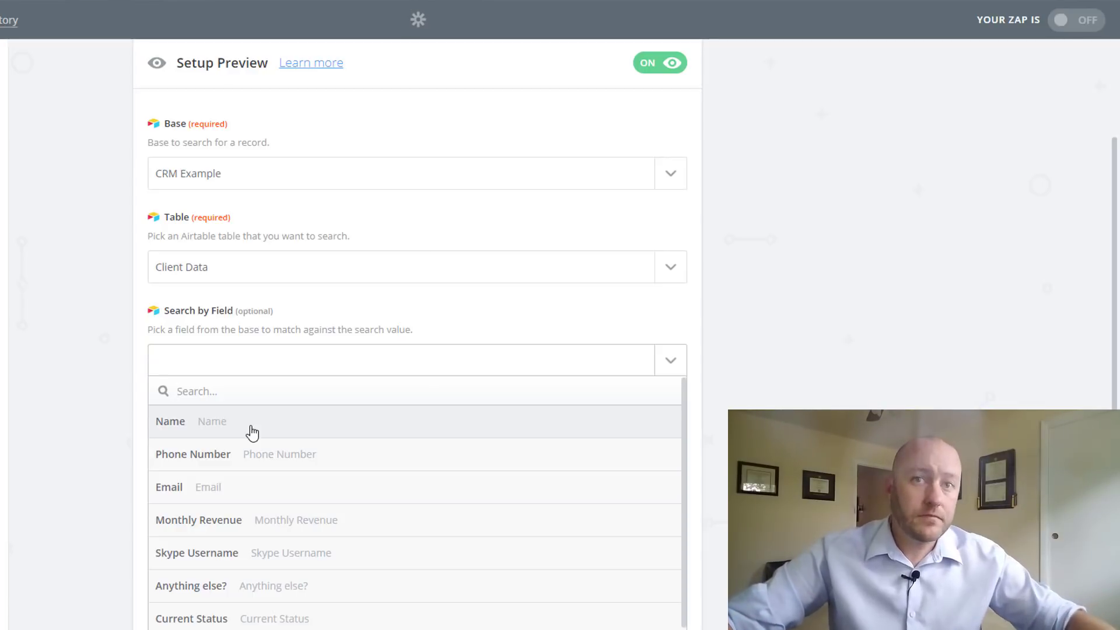
Search by the Name field, using Step 1's Invitee Name as the search value.
{"action": "left_click", "coordinate": [252, 433]}
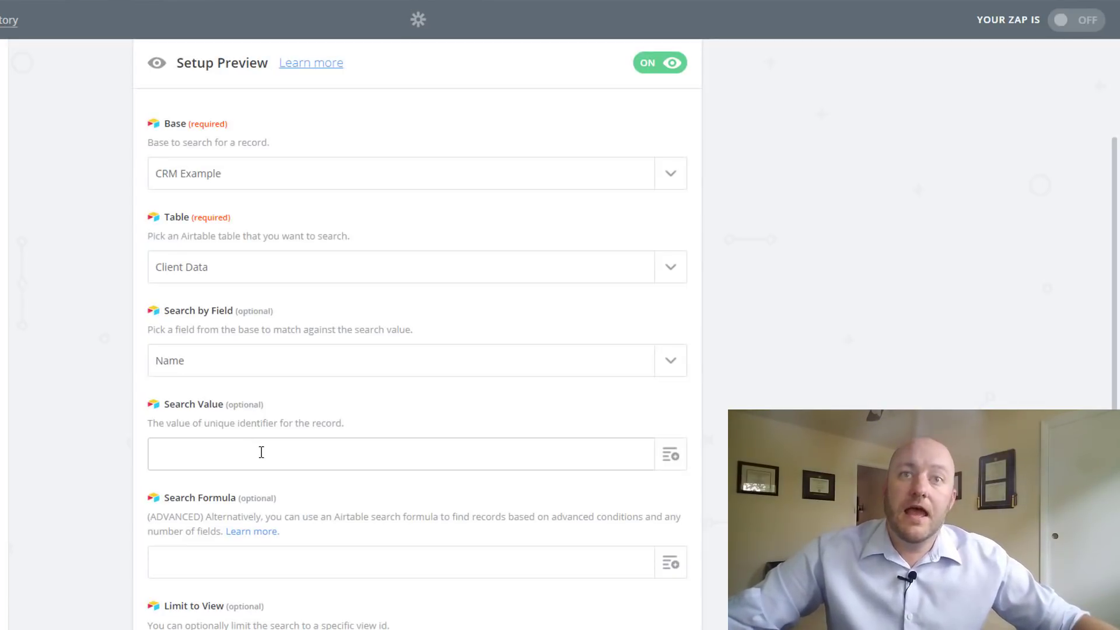
{"action": "left_click", "coordinate": [670, 455]}
{"action": "scroll", "coordinate": [287, 482], "scroll_direction": "down", "scroll_amount": 2}
{"action": "scroll", "coordinate": [270, 534], "scroll_direction": "up", "scroll_amount": 2}
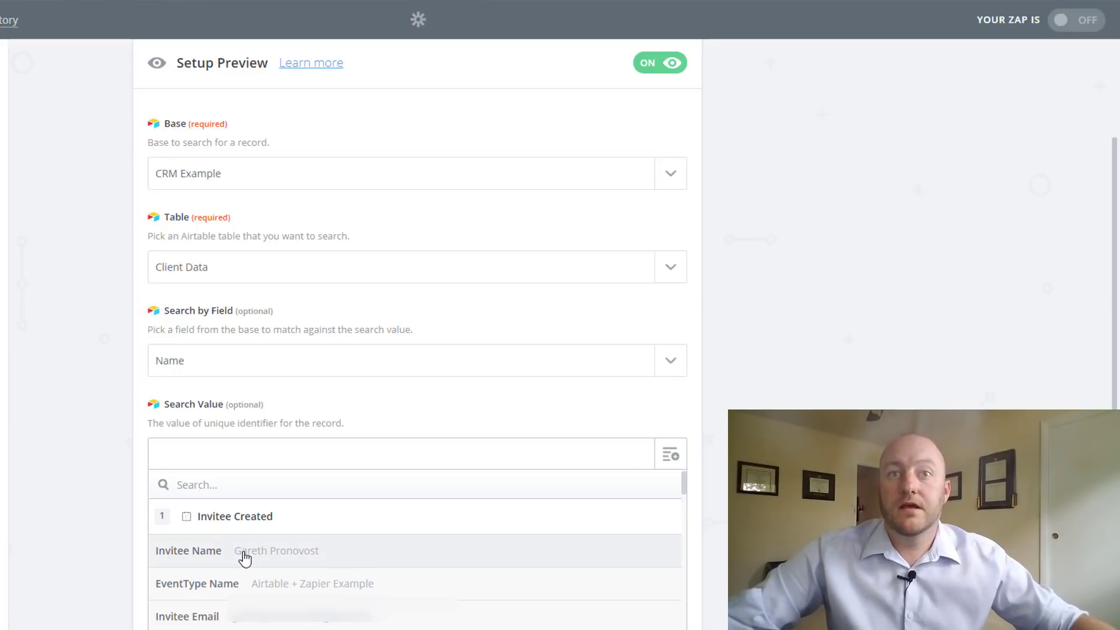
{"action": "left_click", "coordinate": [242, 554]}
{"action": "scroll", "coordinate": [123, 531], "scroll_direction": "down", "scroll_amount": 3}
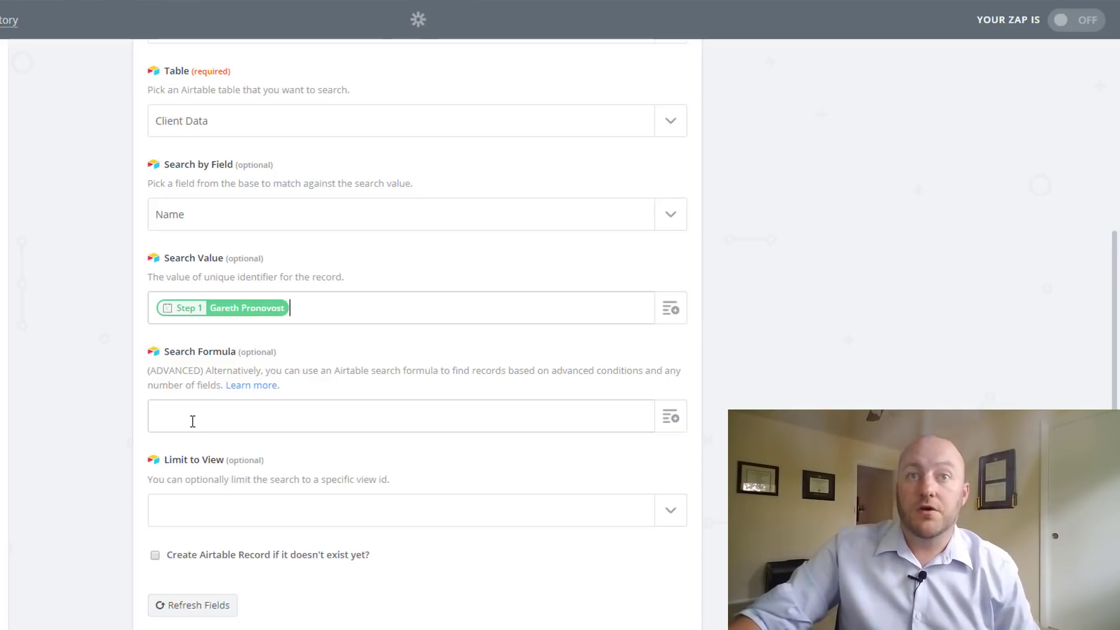
{"action": "left_click", "coordinate": [97, 416]}
{"action": "scroll", "coordinate": [97, 417], "scroll_direction": "down", "scroll_amount": 1}
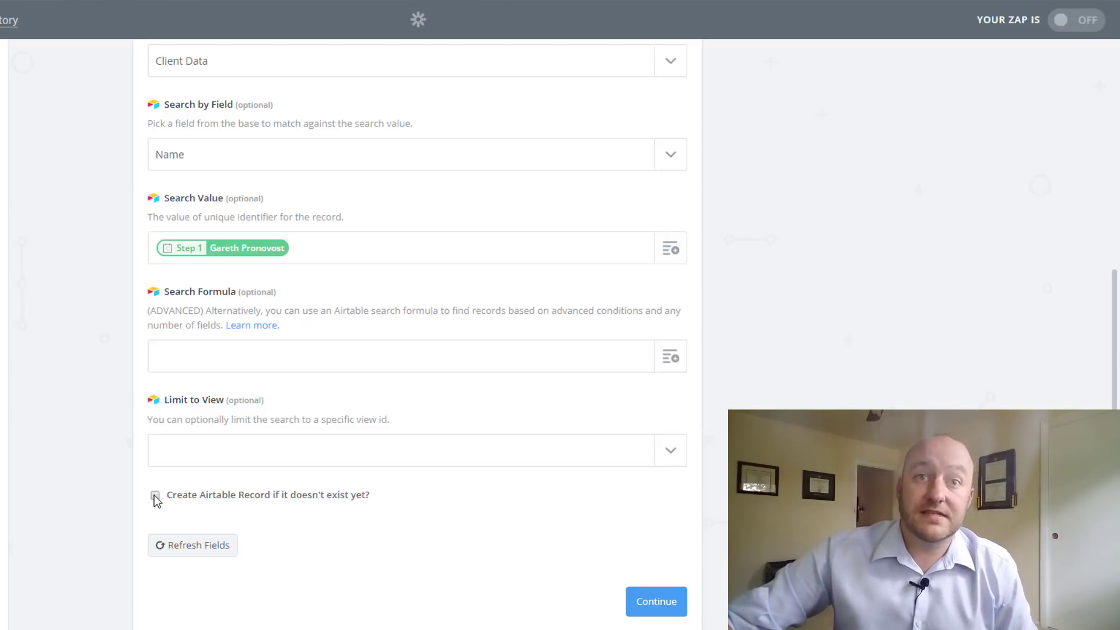
Enable creating the Airtable record if missing, and fill Name with Invitee Name.
{"action": "left_click", "coordinate": [155, 496]}
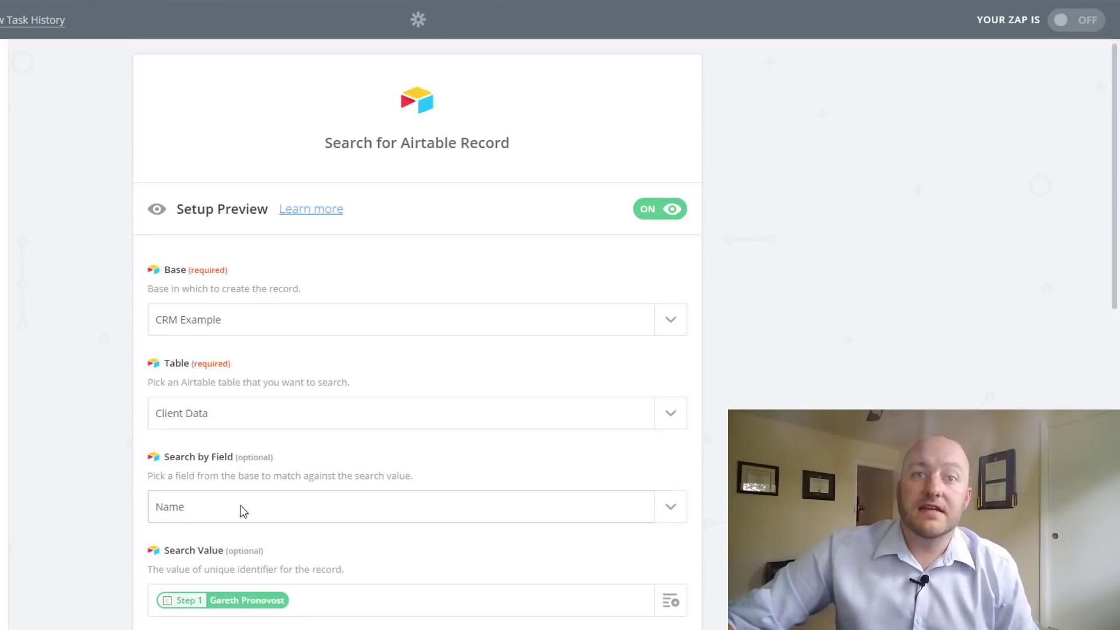
{"action": "scroll", "coordinate": [421, 465], "scroll_direction": "down", "scroll_amount": 10}
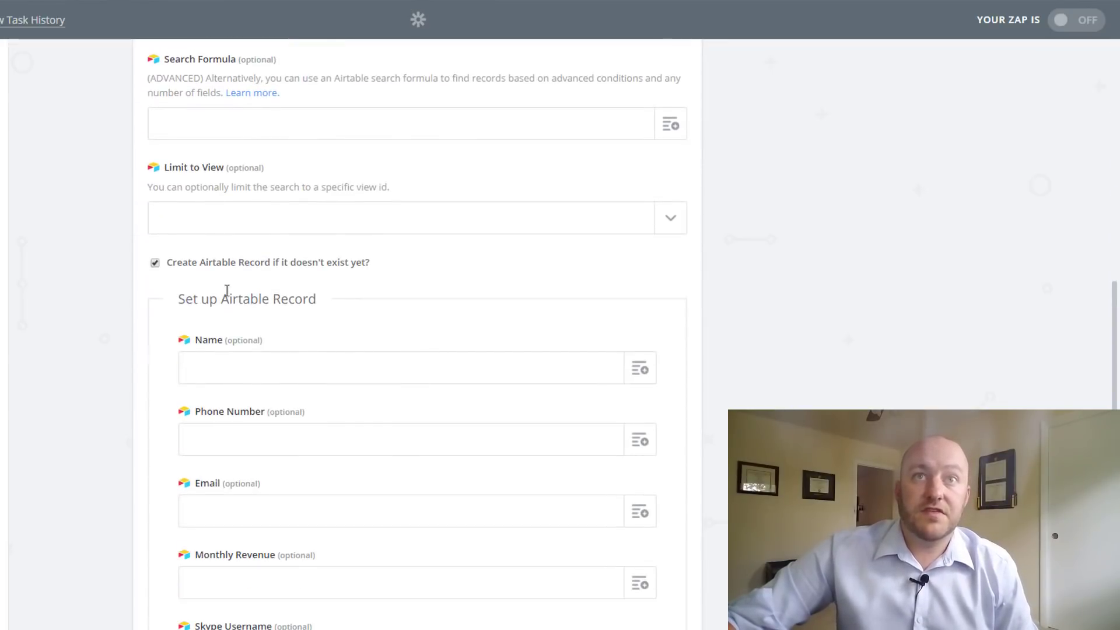
{"action": "scroll", "coordinate": [373, 210], "scroll_direction": "up", "scroll_amount": 4}
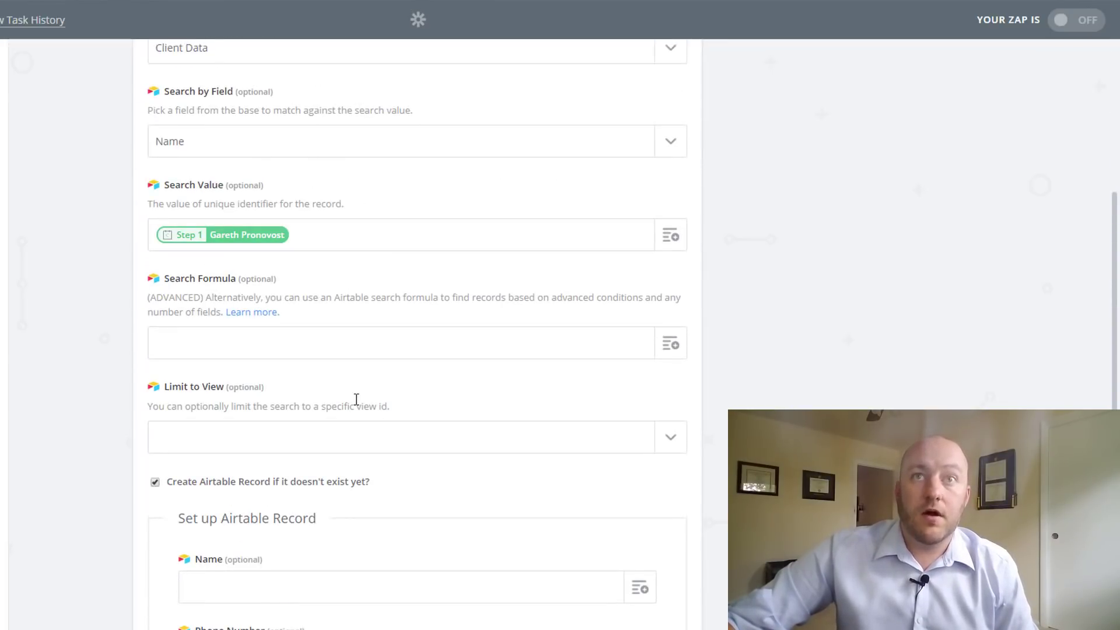
{"action": "scroll", "coordinate": [236, 349], "scroll_direction": "down", "scroll_amount": 5}
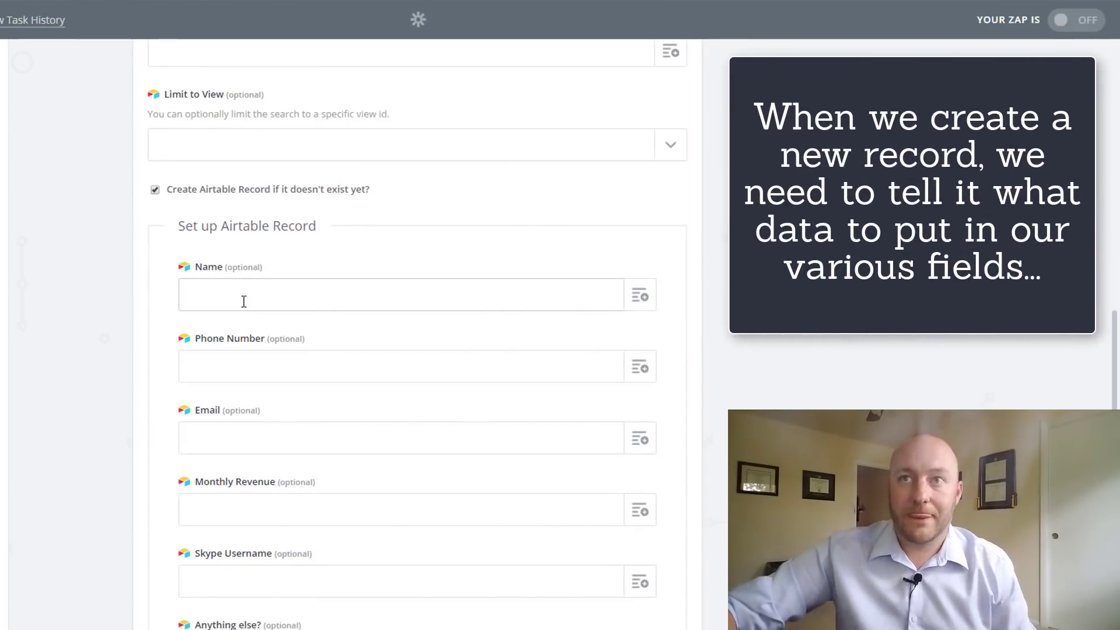
{"action": "left_click", "coordinate": [640, 297]}
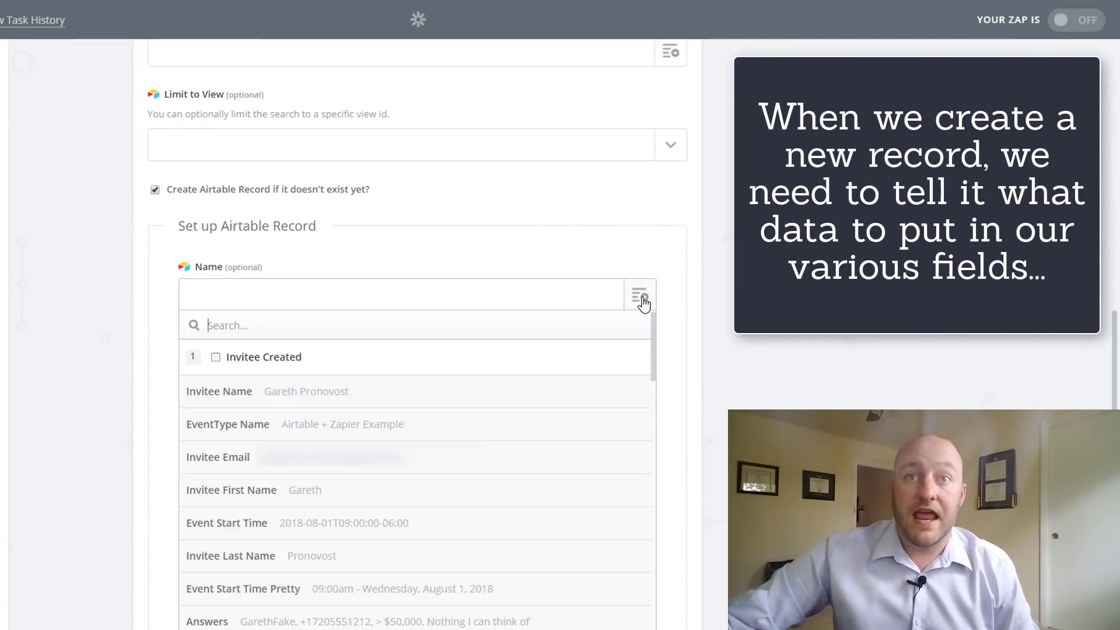
{"action": "left_click", "coordinate": [288, 403]}
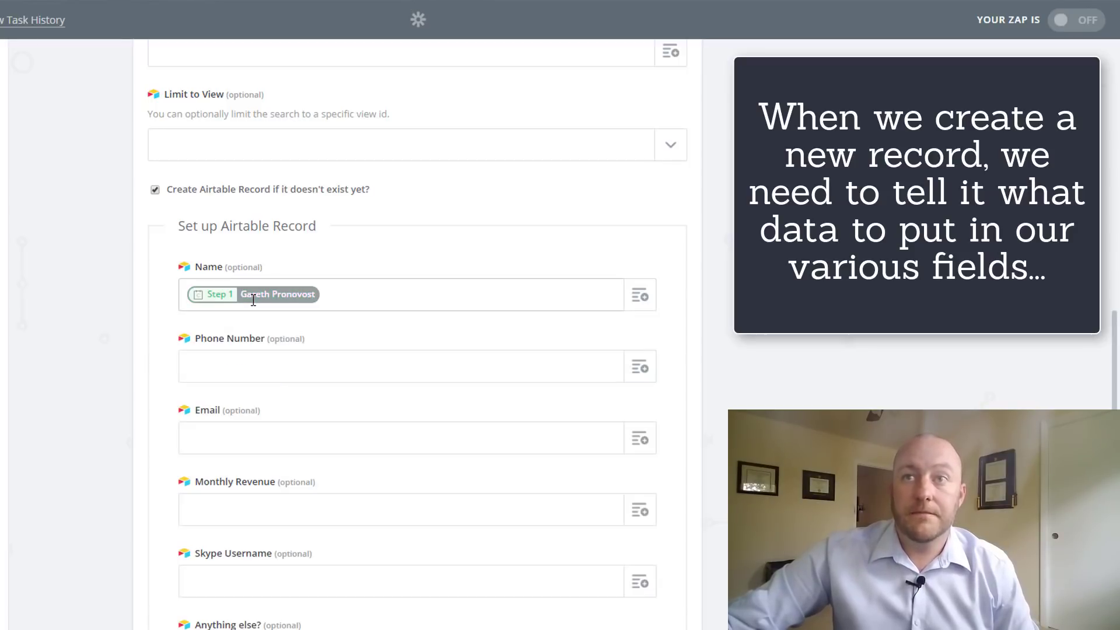
Map Questions And Responses 2, the phone answer, into Phone Number.
{"action": "left_click", "coordinate": [639, 367]}
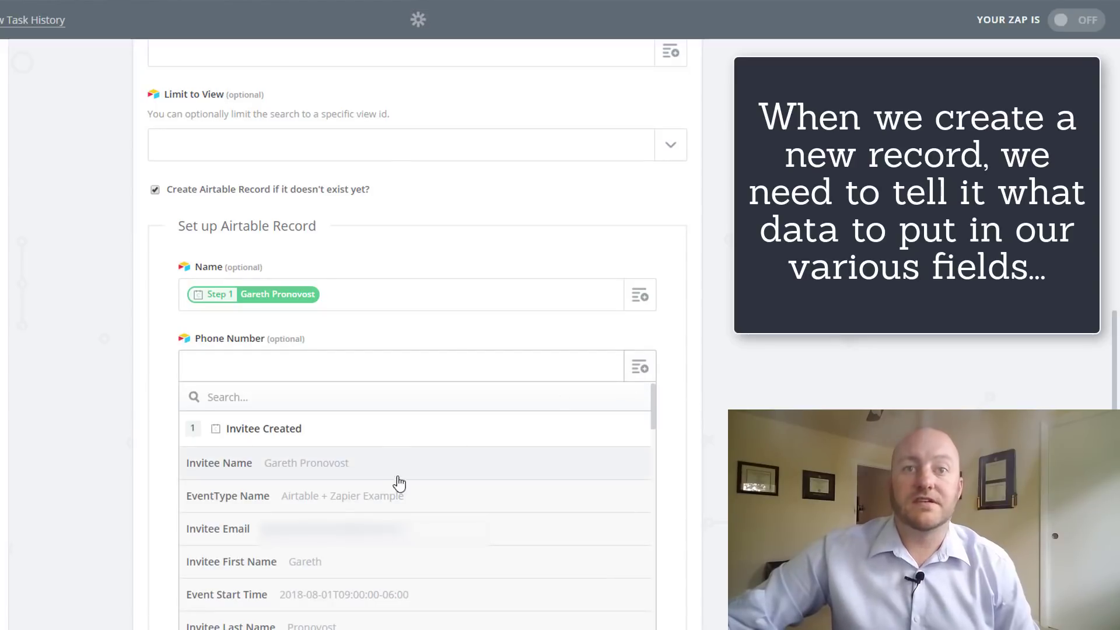
{"action": "scroll", "coordinate": [330, 589], "scroll_direction": "down", "scroll_amount": 4}
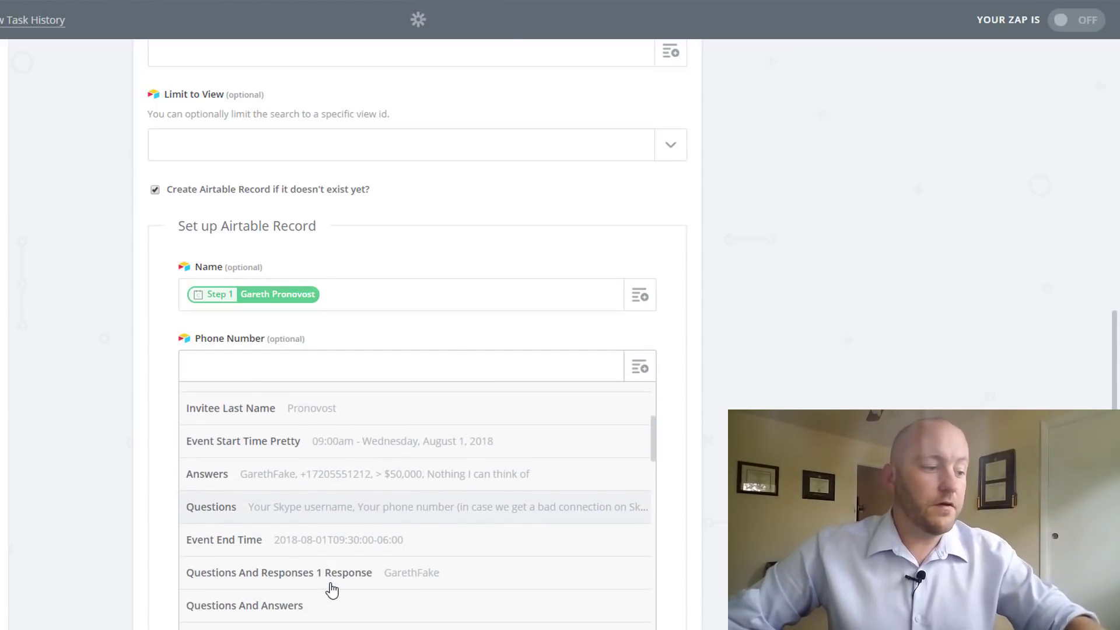
{"action": "type", "text": "ph"}
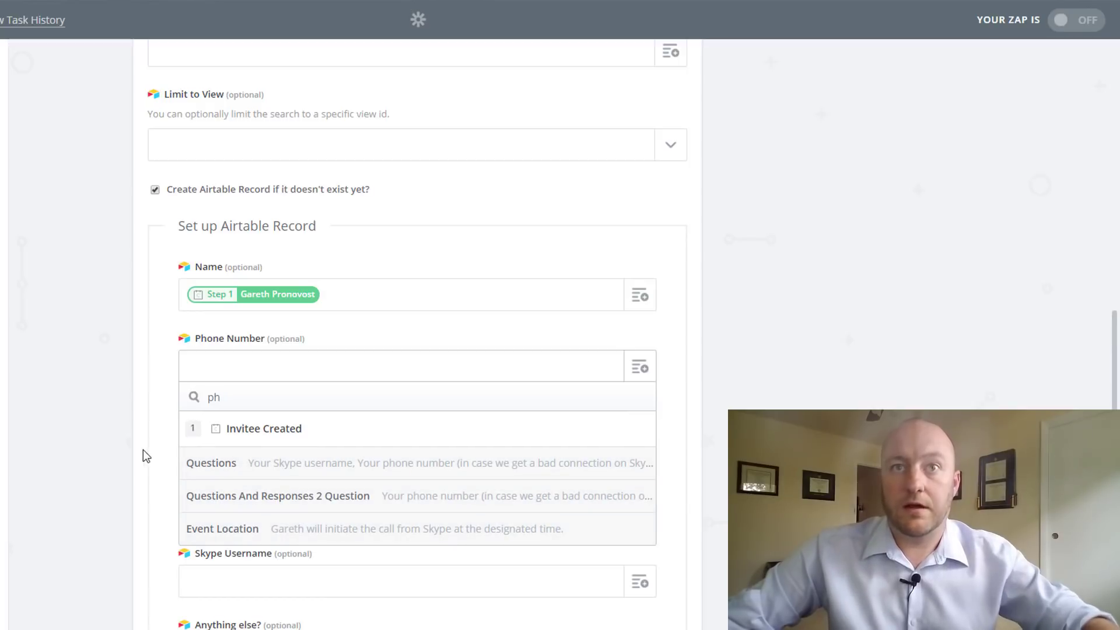
{"action": "key", "text": "BackSpace"}
{"action": "key", "text": "BackSpace"}
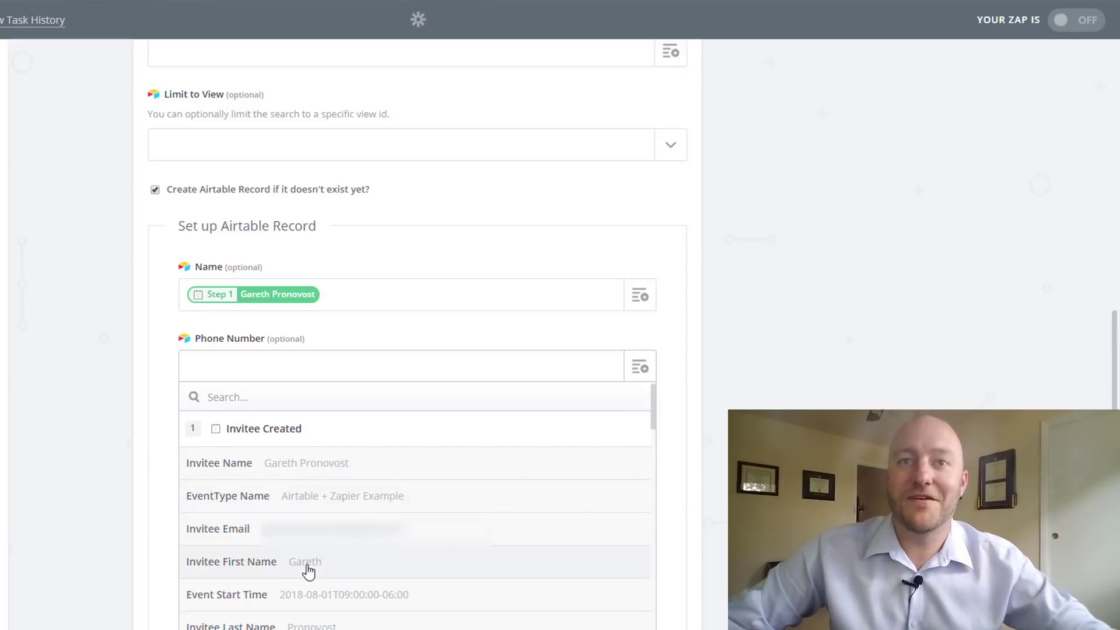
{"action": "scroll", "coordinate": [309, 570], "scroll_direction": "down", "scroll_amount": 1}
{"action": "scroll", "coordinate": [350, 540], "scroll_direction": "down", "scroll_amount": 1}
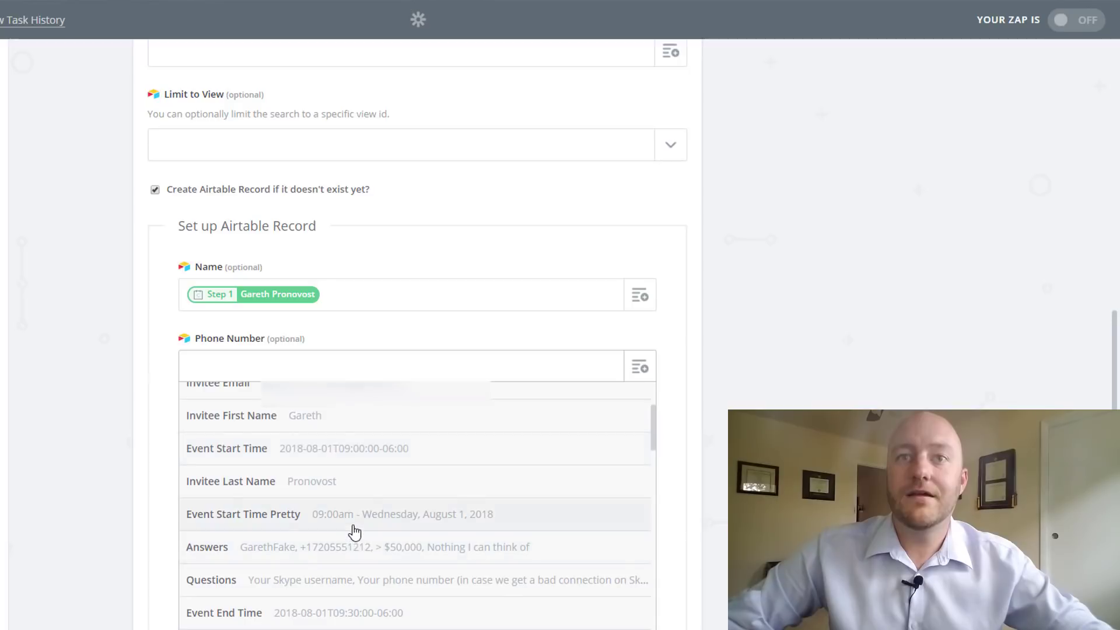
{"action": "scroll", "coordinate": [354, 532], "scroll_direction": "up", "scroll_amount": 2}
{"action": "scroll", "coordinate": [354, 532], "scroll_direction": "down", "scroll_amount": 4}
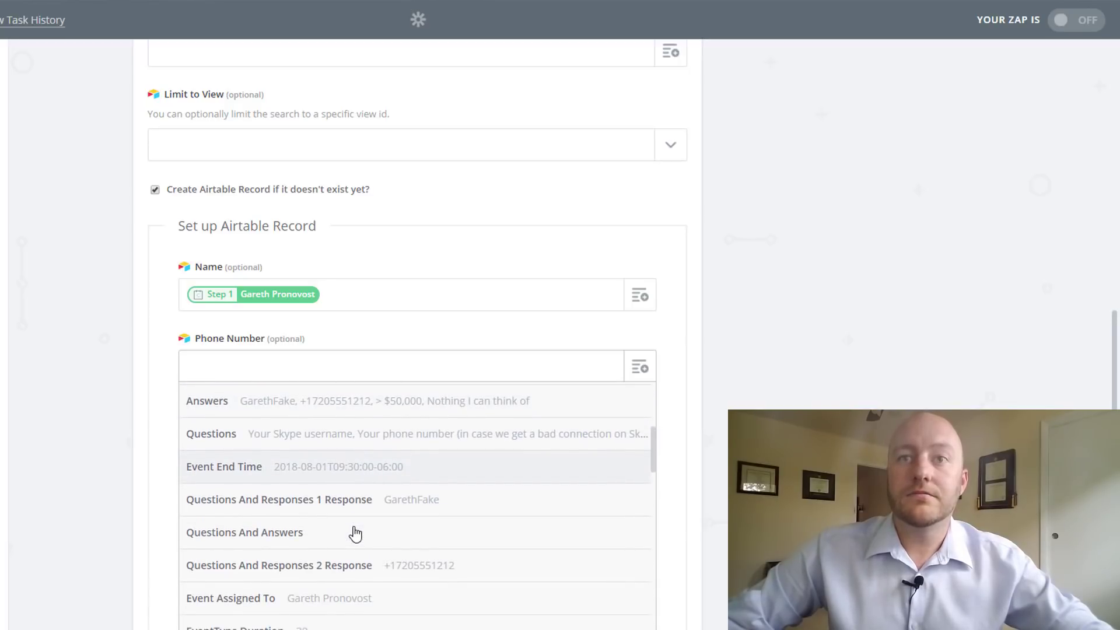
{"action": "scroll", "coordinate": [354, 532], "scroll_direction": "down", "scroll_amount": 2}
{"action": "scroll", "coordinate": [350, 522], "scroll_direction": "up", "scroll_amount": 1}
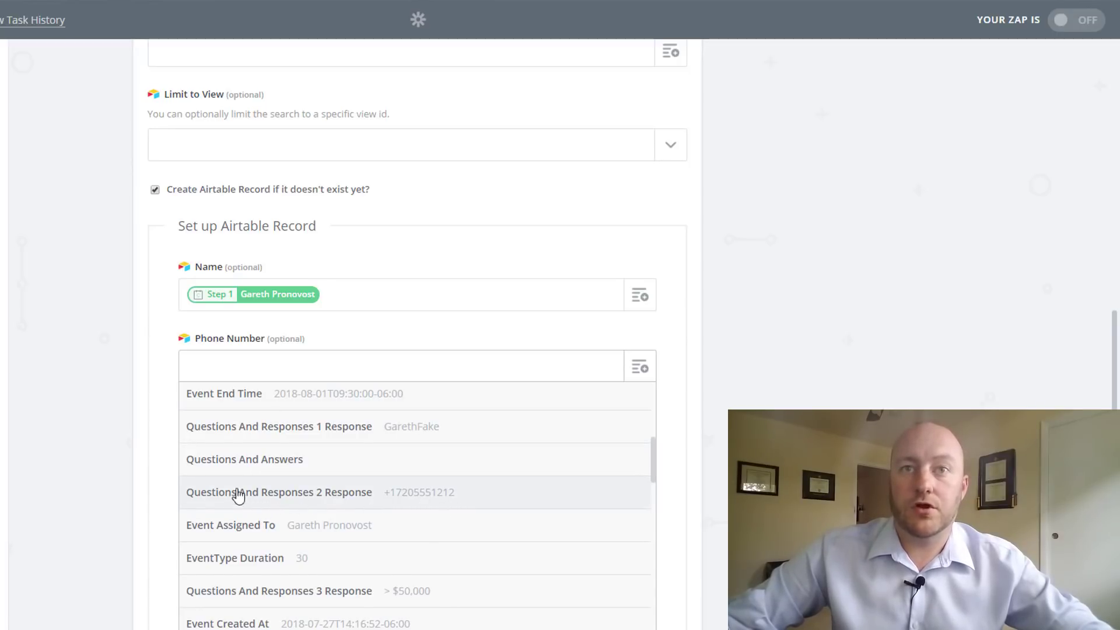
{"action": "left_click", "coordinate": [354, 503]}
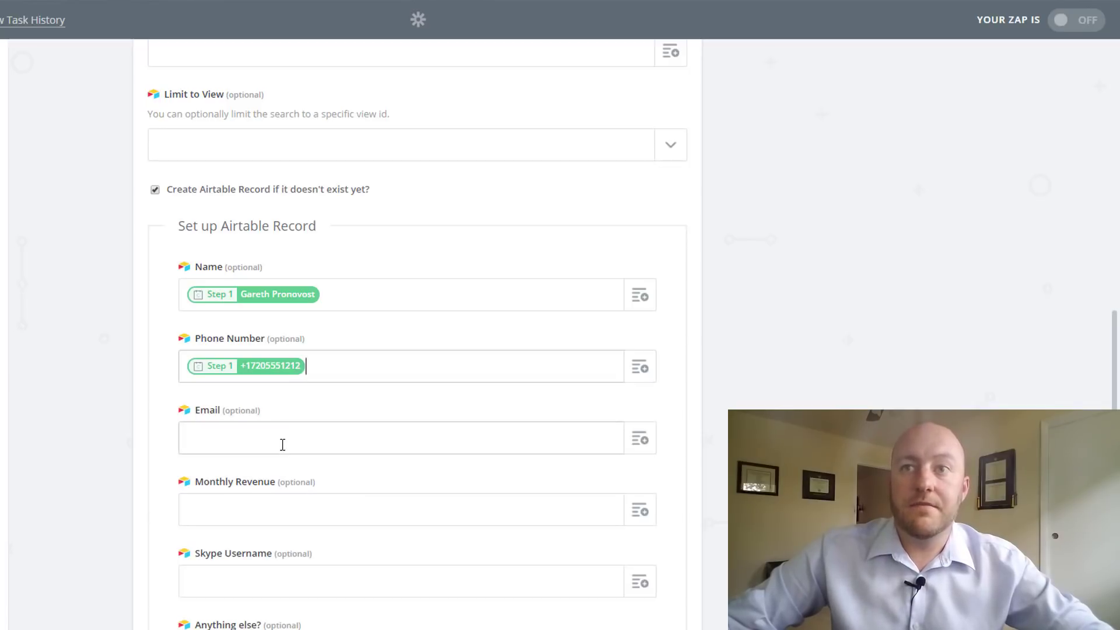
Map Invitee Email into the Email field.
{"action": "left_click", "coordinate": [612, 445]}
{"action": "scroll", "coordinate": [402, 534], "scroll_direction": "down", "scroll_amount": 2}
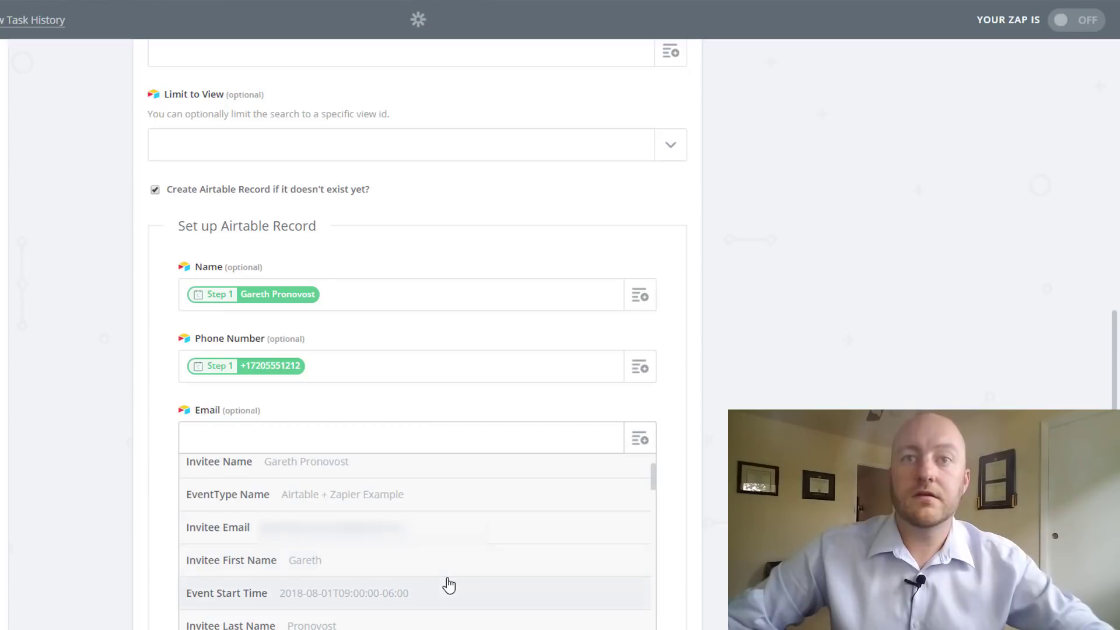
{"action": "scroll", "coordinate": [449, 585], "scroll_direction": "down", "scroll_amount": 2}
{"action": "scroll", "coordinate": [449, 585], "scroll_direction": "down", "scroll_amount": 2}
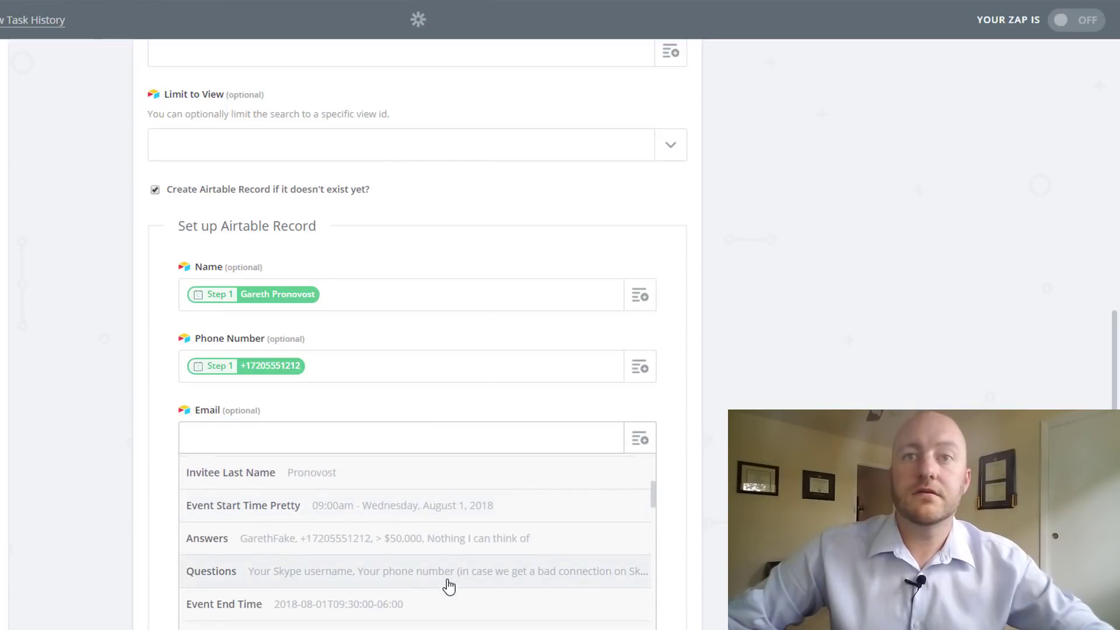
{"action": "scroll", "coordinate": [447, 585], "scroll_direction": "up", "scroll_amount": 5}
{"action": "left_click", "coordinate": [376, 615]}
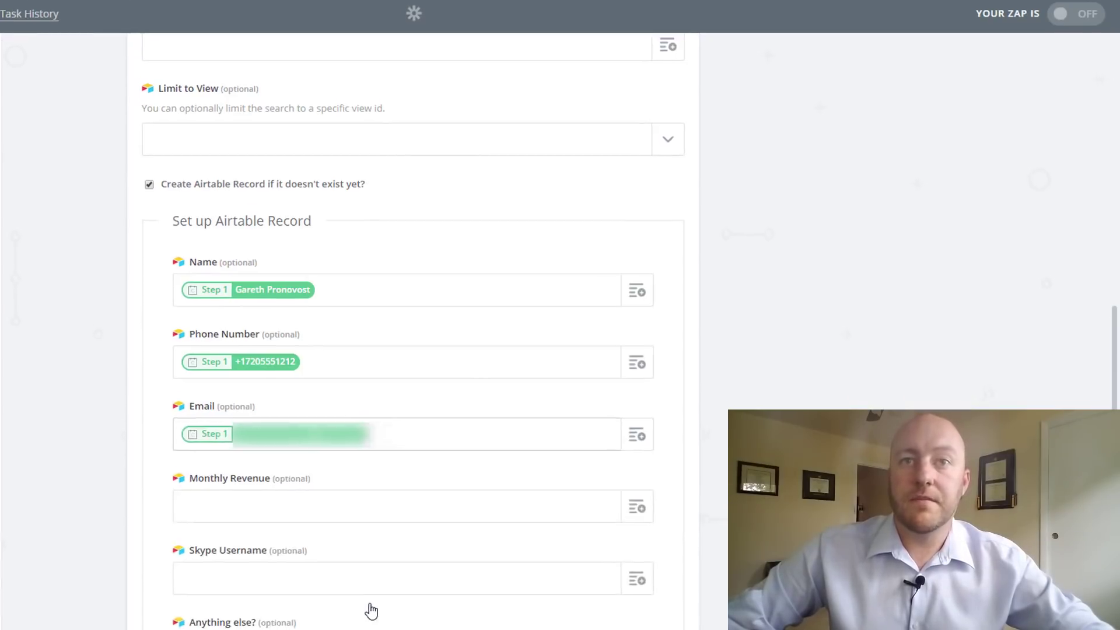
Map Responses 3, the revenue answer, into Monthly Revenue.
{"action": "left_click", "coordinate": [565, 444]}
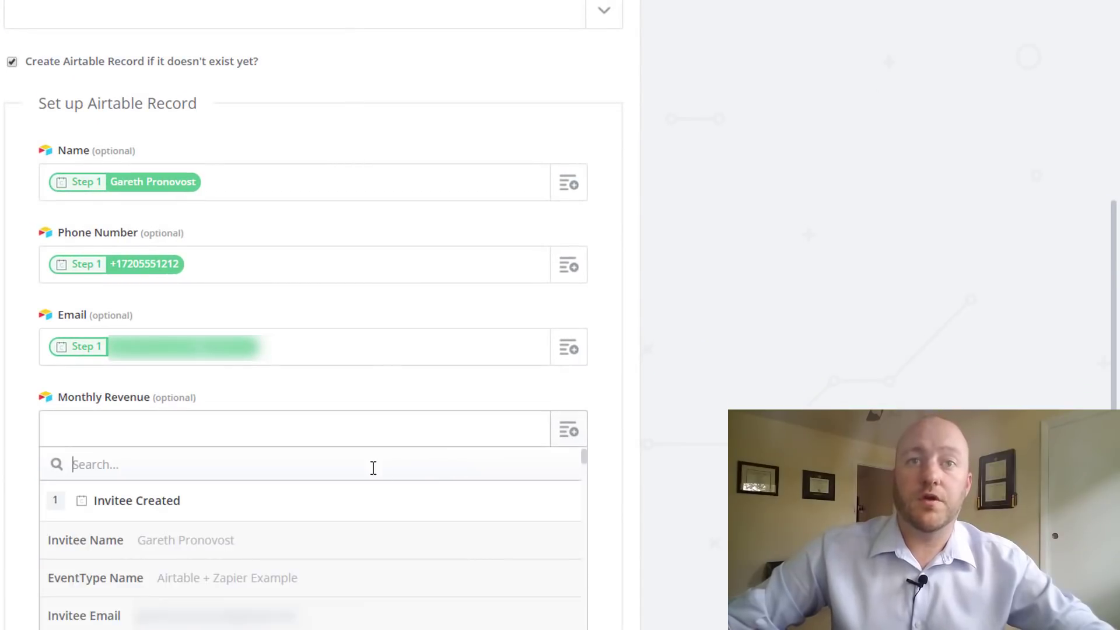
{"action": "scroll", "coordinate": [341, 513], "scroll_direction": "down", "scroll_amount": 3}
{"action": "scroll", "coordinate": [340, 522], "scroll_direction": "down", "scroll_amount": 2}
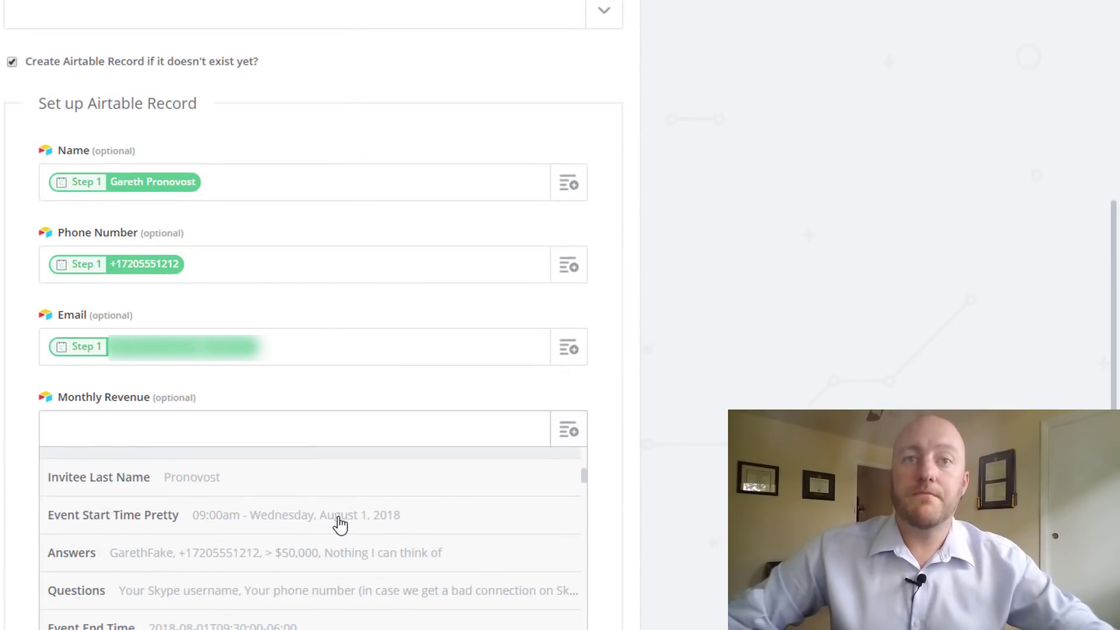
{"action": "scroll", "coordinate": [338, 525], "scroll_direction": "down", "scroll_amount": 6}
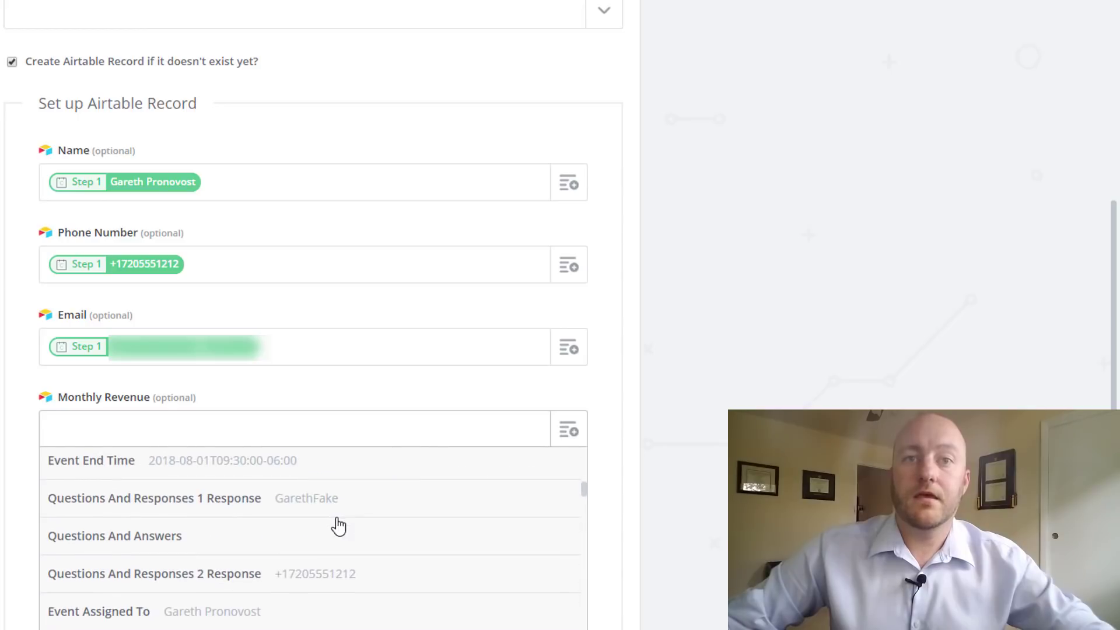
{"action": "scroll", "coordinate": [338, 524], "scroll_direction": "down", "scroll_amount": 1}
{"action": "scroll", "coordinate": [338, 524], "scroll_direction": "up", "scroll_amount": 7}
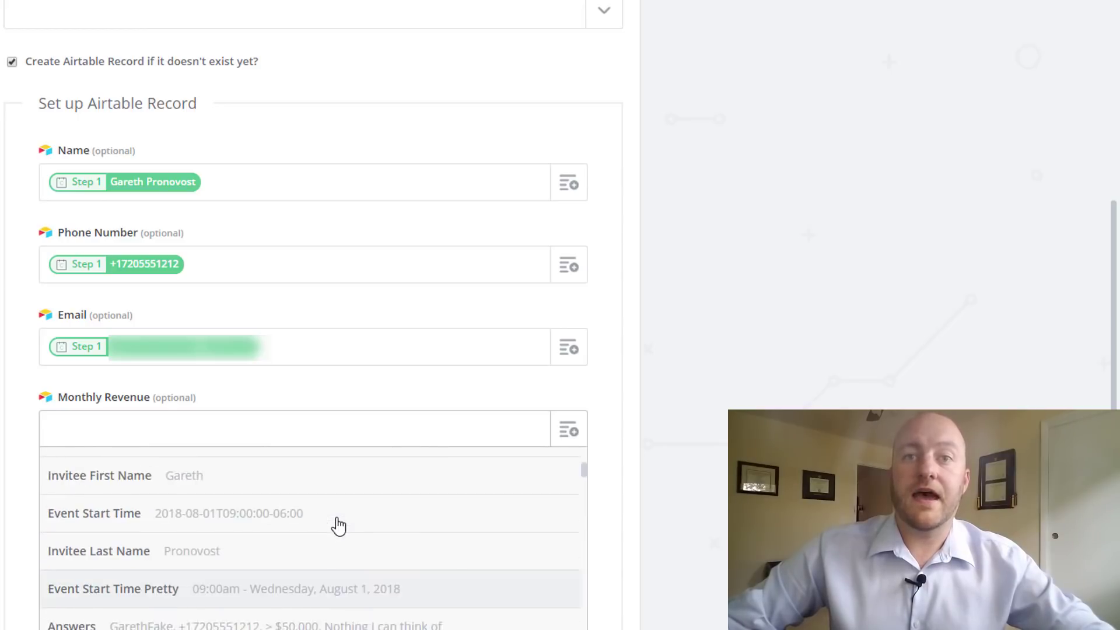
{"action": "scroll", "coordinate": [338, 525], "scroll_direction": "down", "scroll_amount": 6}
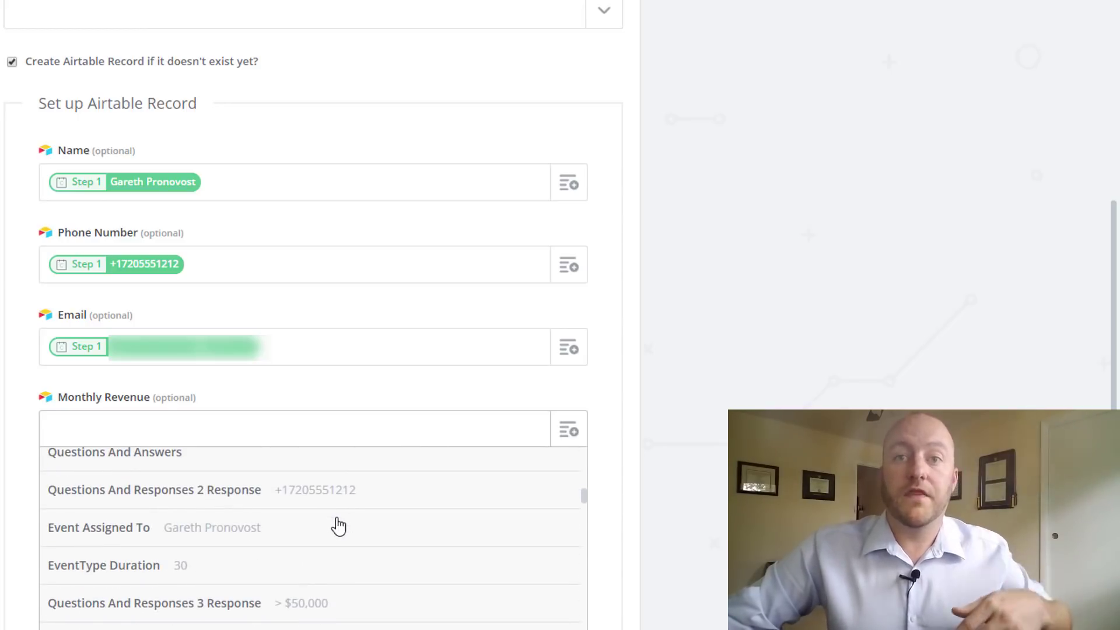
{"action": "scroll", "coordinate": [330, 527], "scroll_direction": "down", "scroll_amount": 3}
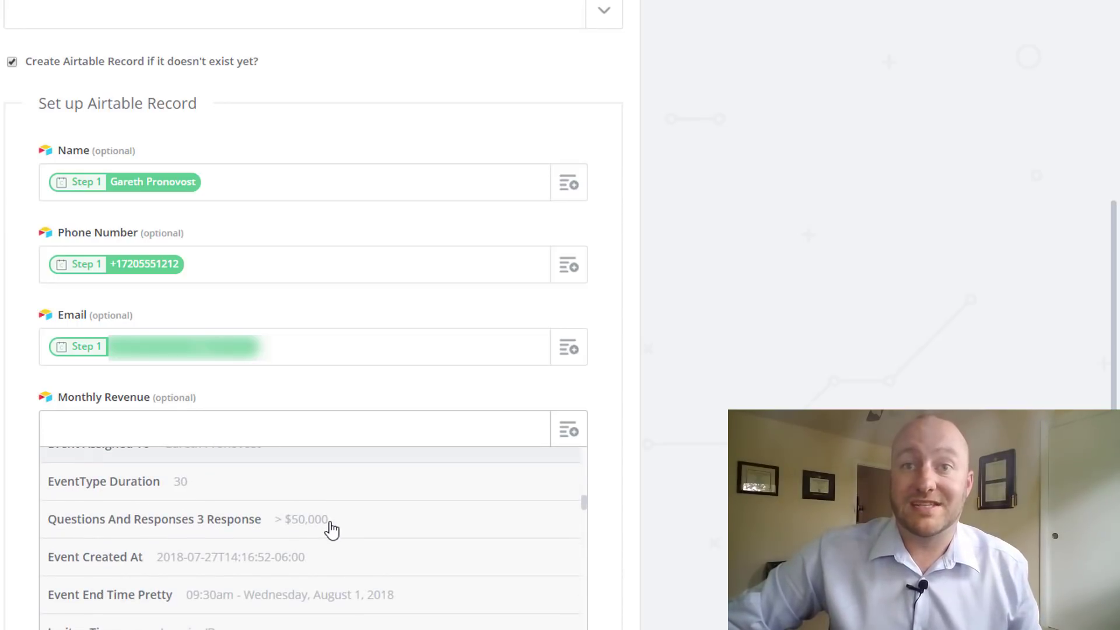
{"action": "left_click", "coordinate": [257, 529]}
{"action": "scroll", "coordinate": [647, 461], "scroll_direction": "down", "scroll_amount": 5}
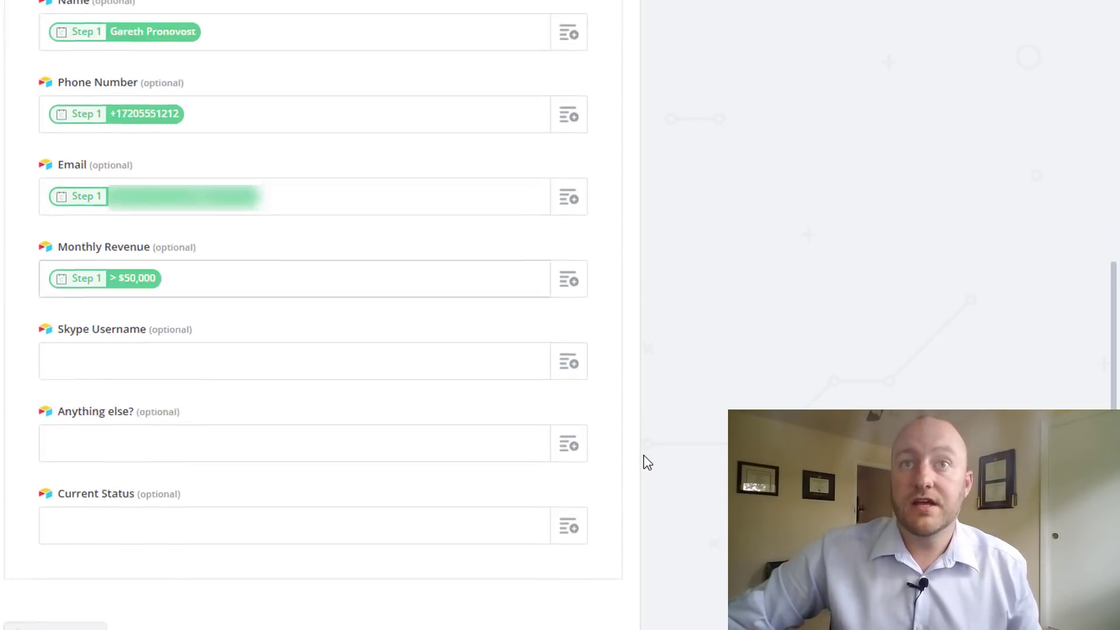
Fill Skype Username with the Skype answer and Anything else? with Questions And Responses 4 Response.
{"action": "left_click", "coordinate": [568, 270]}
{"action": "scroll", "coordinate": [213, 430], "scroll_direction": "down", "scroll_amount": 3}
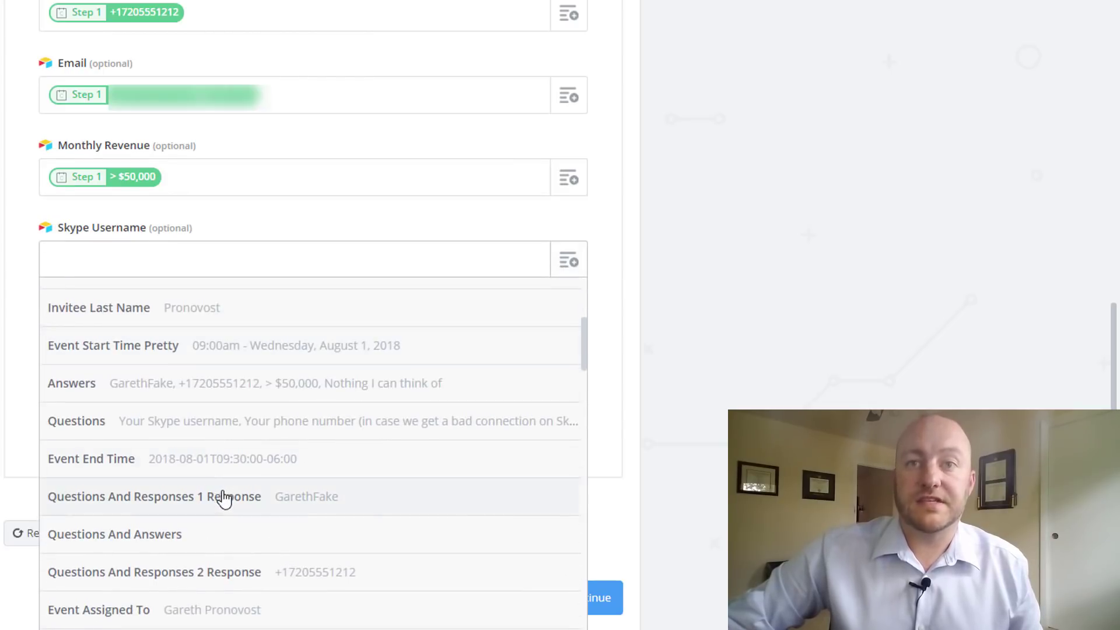
{"action": "left_click", "coordinate": [227, 499]}
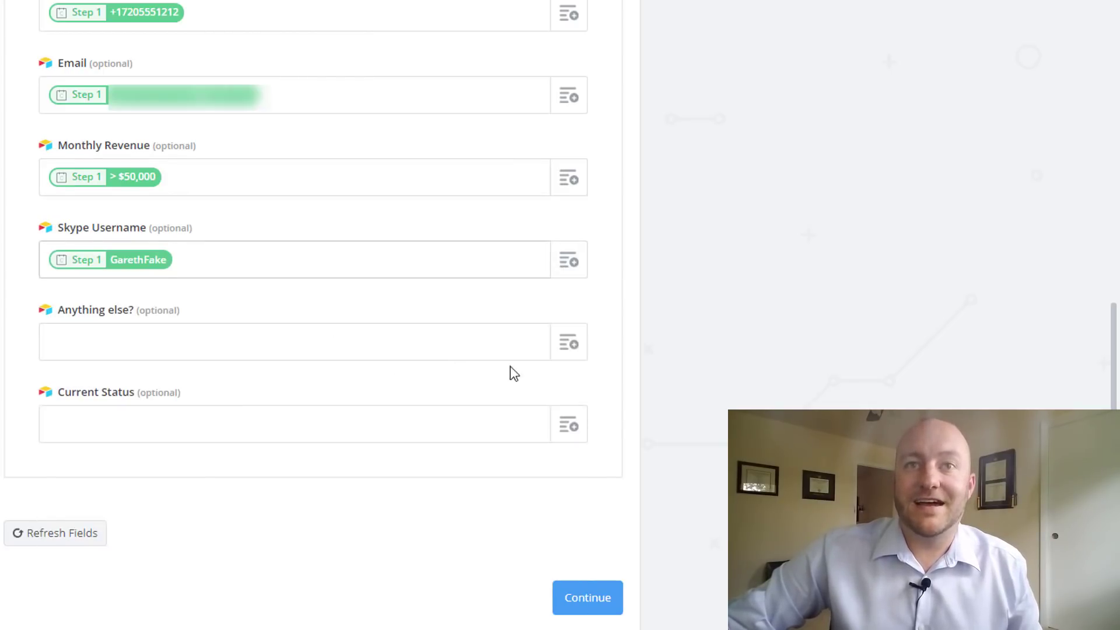
{"action": "left_click", "coordinate": [570, 349]}
{"action": "scroll", "coordinate": [371, 475], "scroll_direction": "down", "scroll_amount": 5}
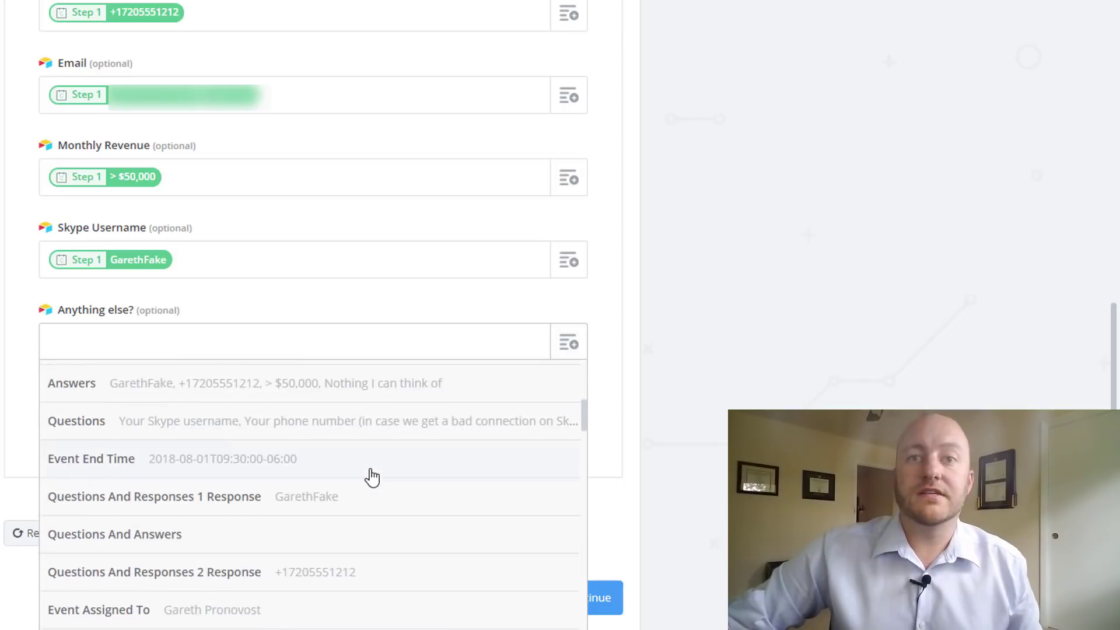
{"action": "scroll", "coordinate": [371, 475], "scroll_direction": "down", "scroll_amount": 8}
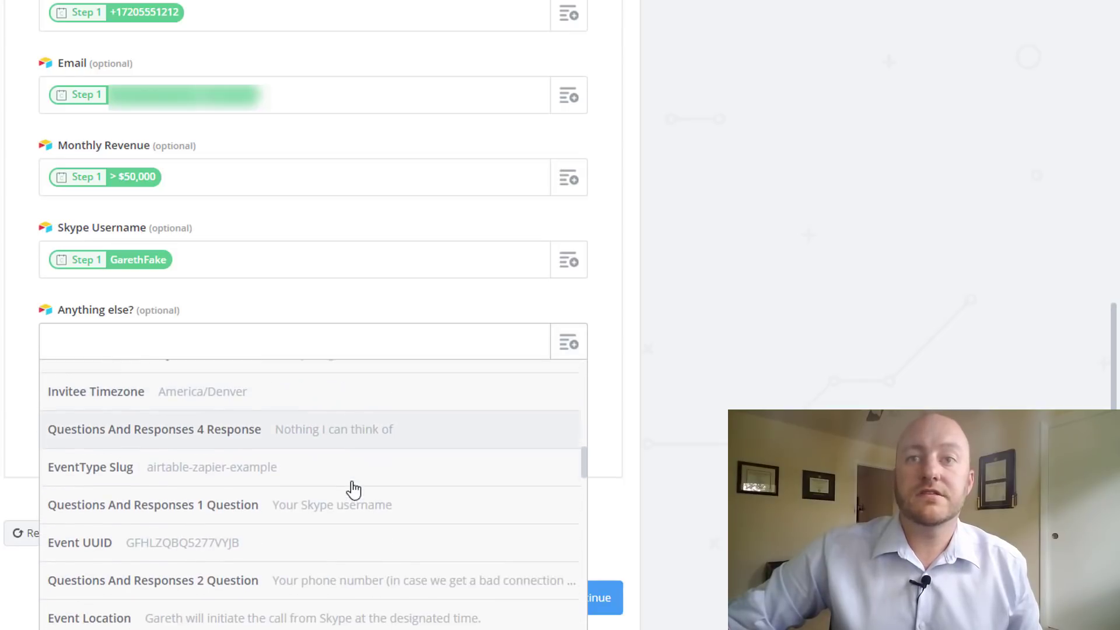
{"action": "scroll", "coordinate": [353, 490], "scroll_direction": "down", "scroll_amount": 1}
{"action": "scroll", "coordinate": [338, 501], "scroll_direction": "up", "scroll_amount": 15}
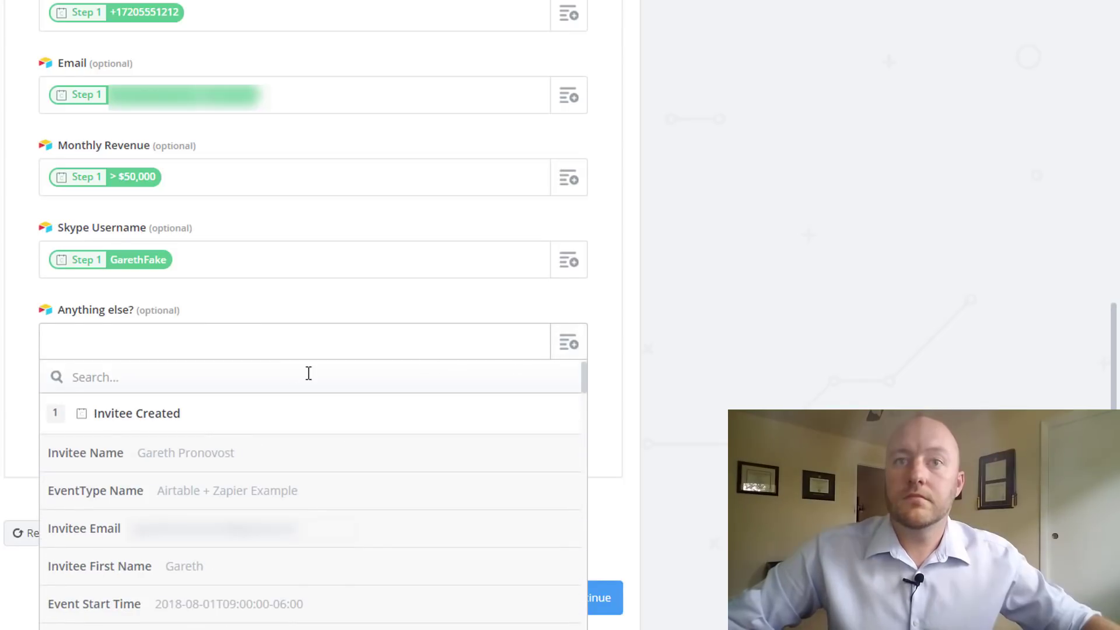
{"action": "left_click", "coordinate": [308, 376]}
{"action": "type", "text": "4"}
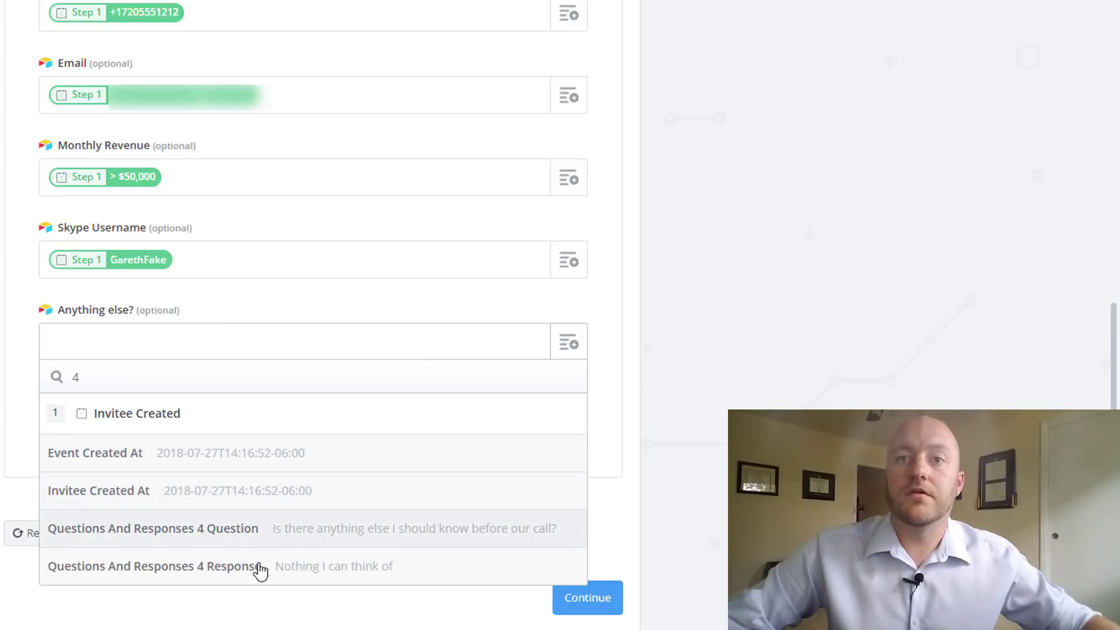
{"action": "left_click", "coordinate": [256, 575]}
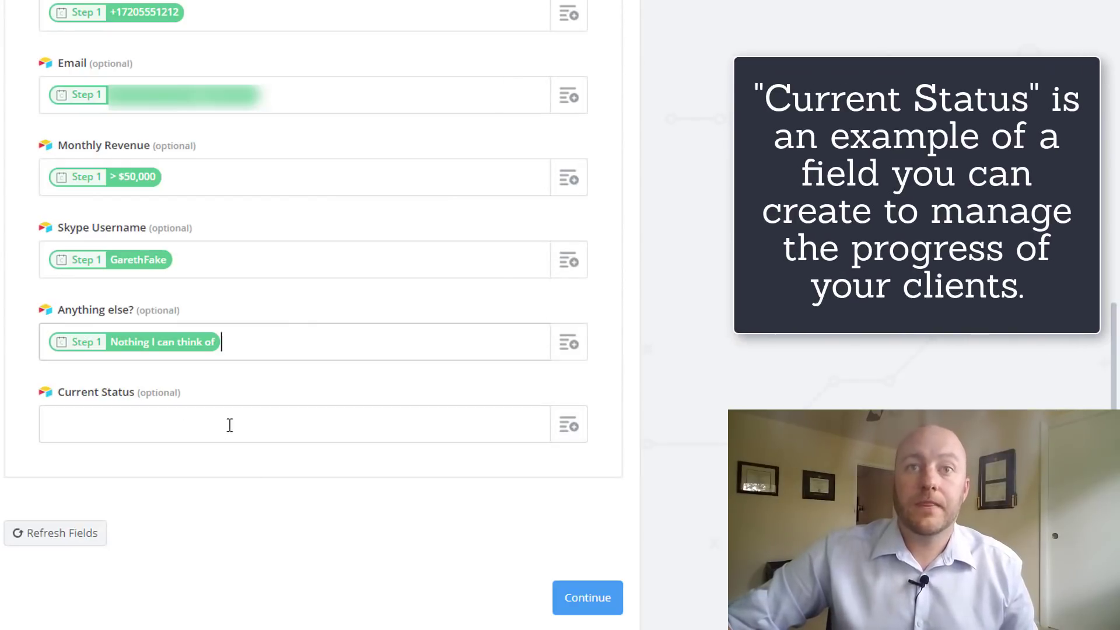
{"action": "scroll", "coordinate": [369, 440], "scroll_direction": "up", "scroll_amount": 2}
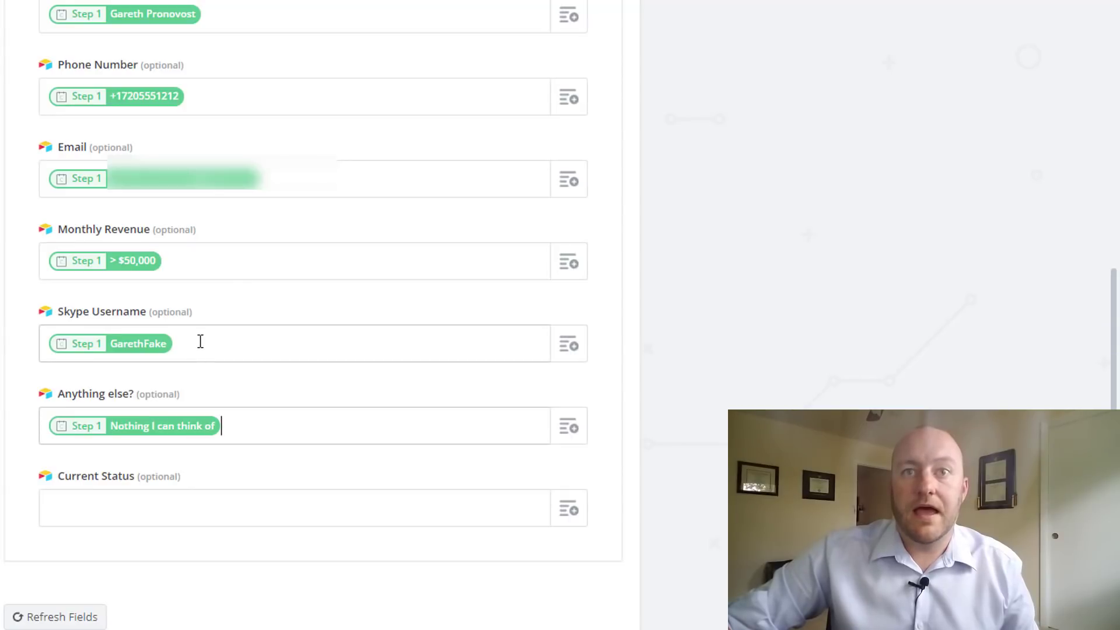
{"action": "scroll", "coordinate": [356, 425], "scroll_direction": "down", "scroll_amount": 3}
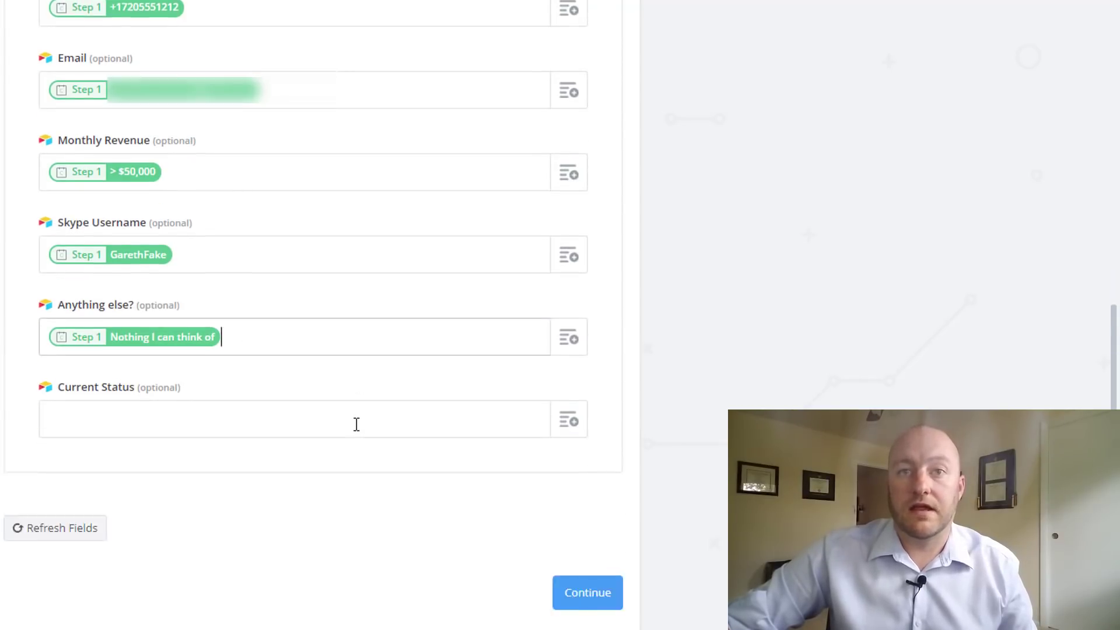
Continue past the field mapping and send a test record to Client Data successfully.
{"action": "left_click", "coordinate": [607, 542]}
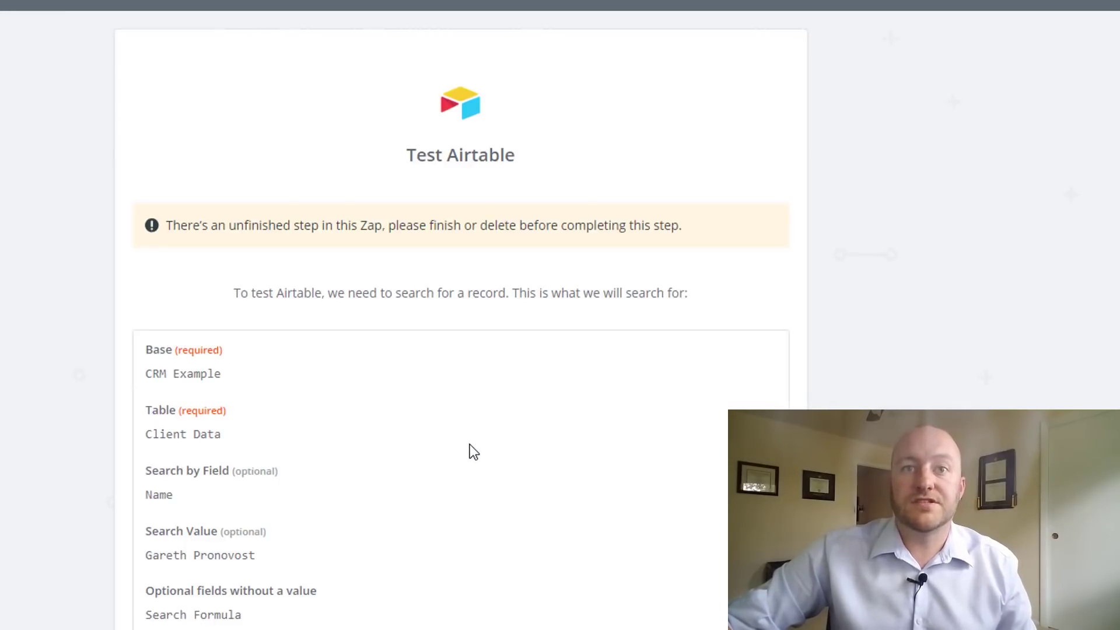
{"action": "scroll", "coordinate": [470, 445], "scroll_direction": "down", "scroll_amount": 10}
{"action": "scroll", "coordinate": [632, 592], "scroll_direction": "down", "scroll_amount": 1}
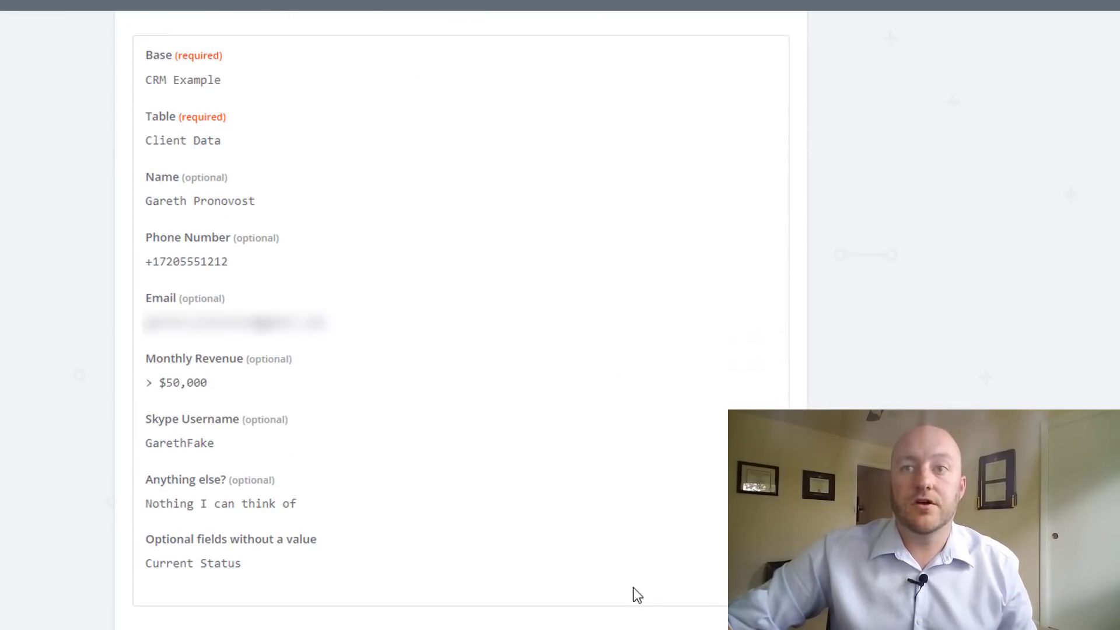
{"action": "left_click", "coordinate": [659, 619]}
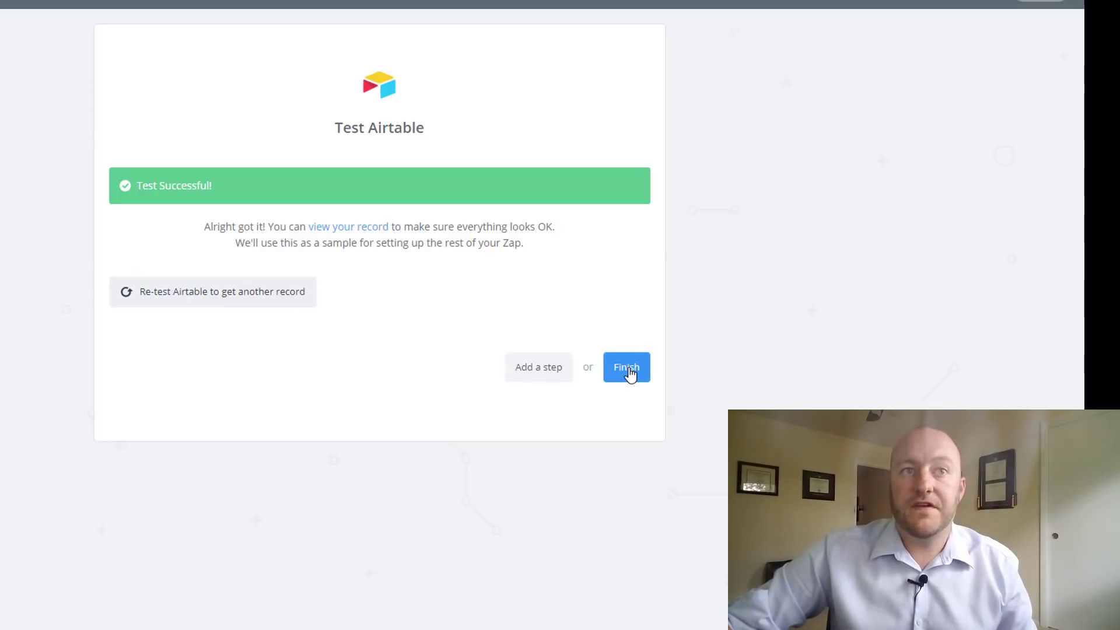
{"action": "left_click", "coordinate": [628, 373]}
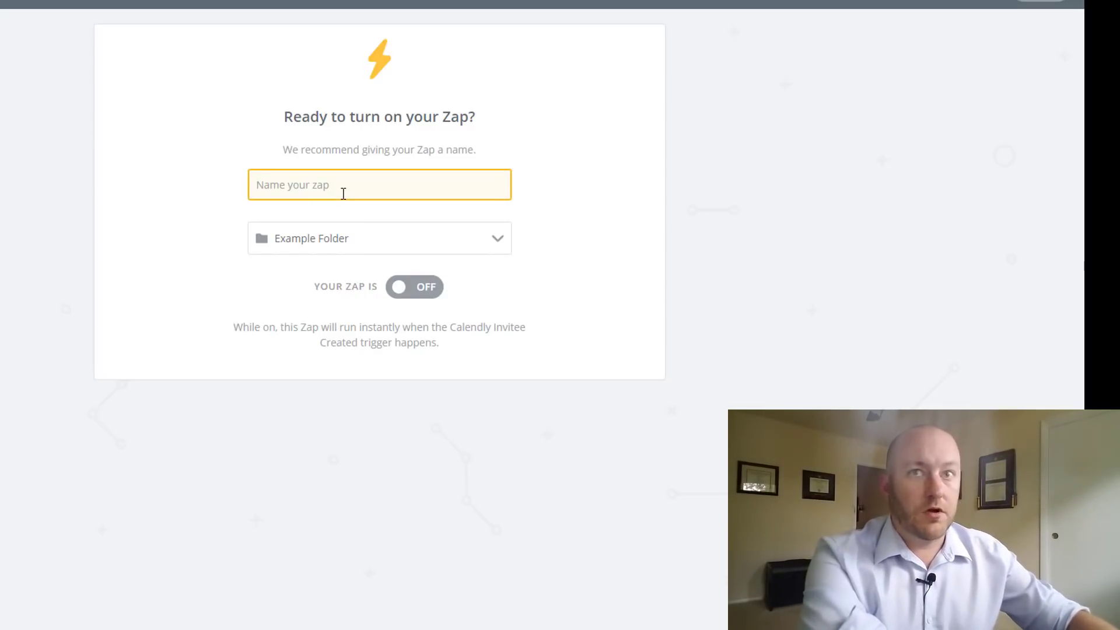
Name the zap 'Calendly to Airtable' and switch it on.
{"action": "key", "text": "BackSpace"}
{"action": "key", "text": "BackSpace"}
{"action": "type", "text": "a"}
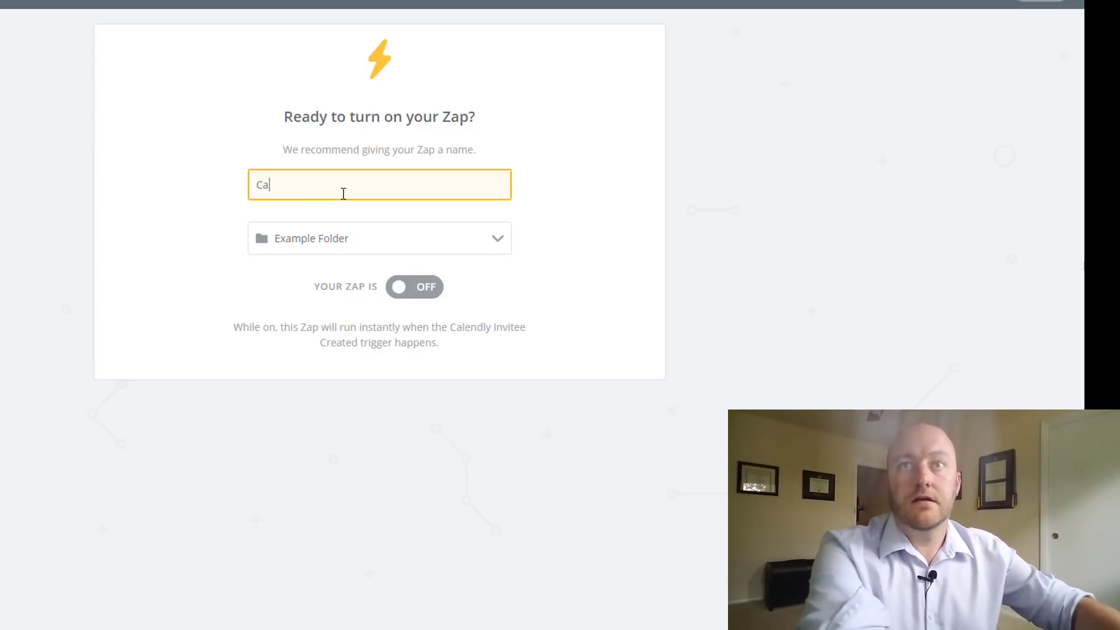
{"action": "type", "text": "lendly to "}
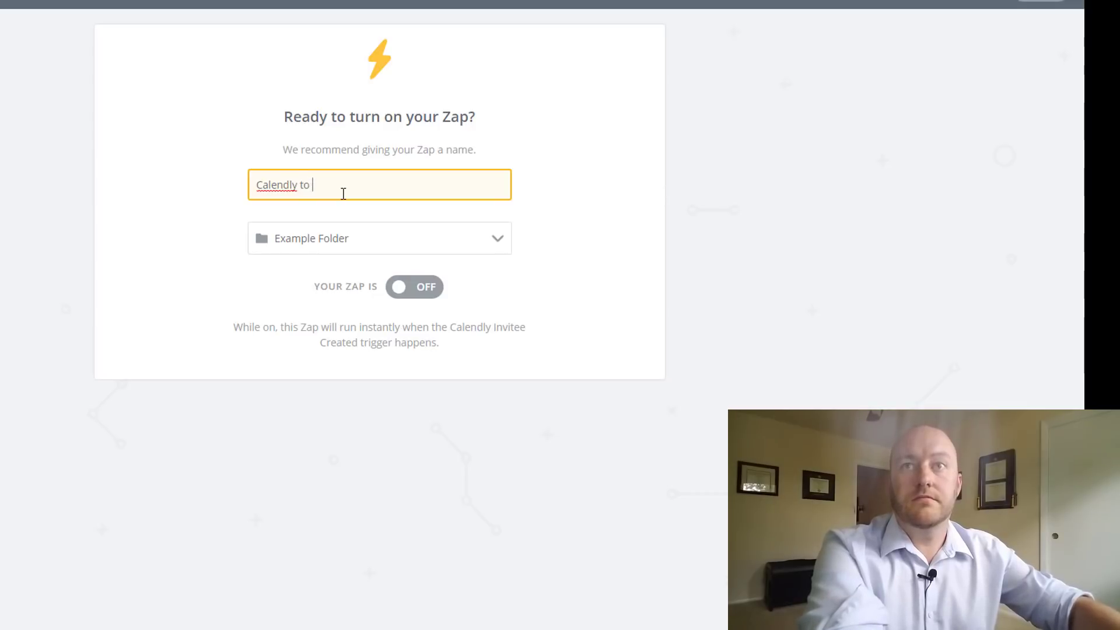
{"action": "type", "text": "Airtable"}
{"action": "key", "text": "Tab"}
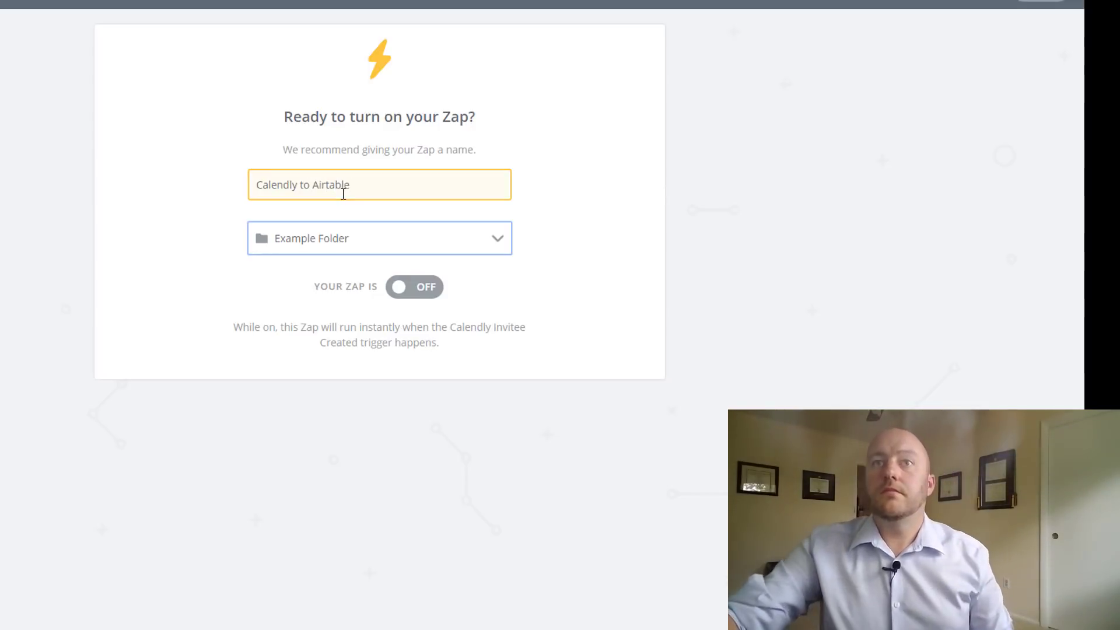
{"action": "left_click", "coordinate": [419, 295]}
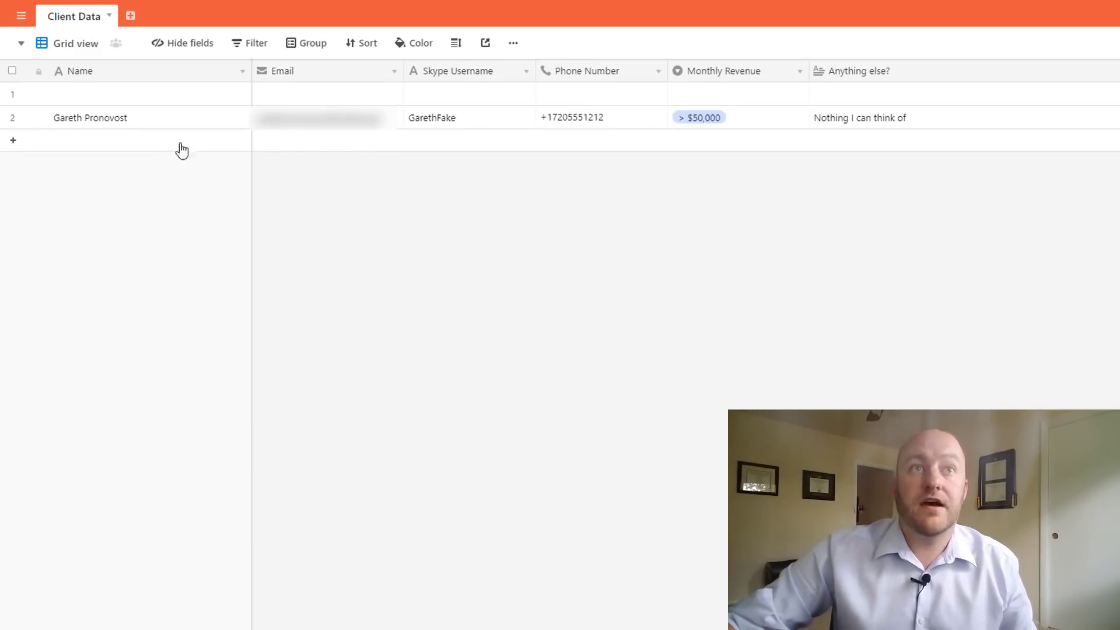
Review the new booking record's fields in Airtable, then delete the empty first row.
{"action": "left_click", "coordinate": [195, 118]}
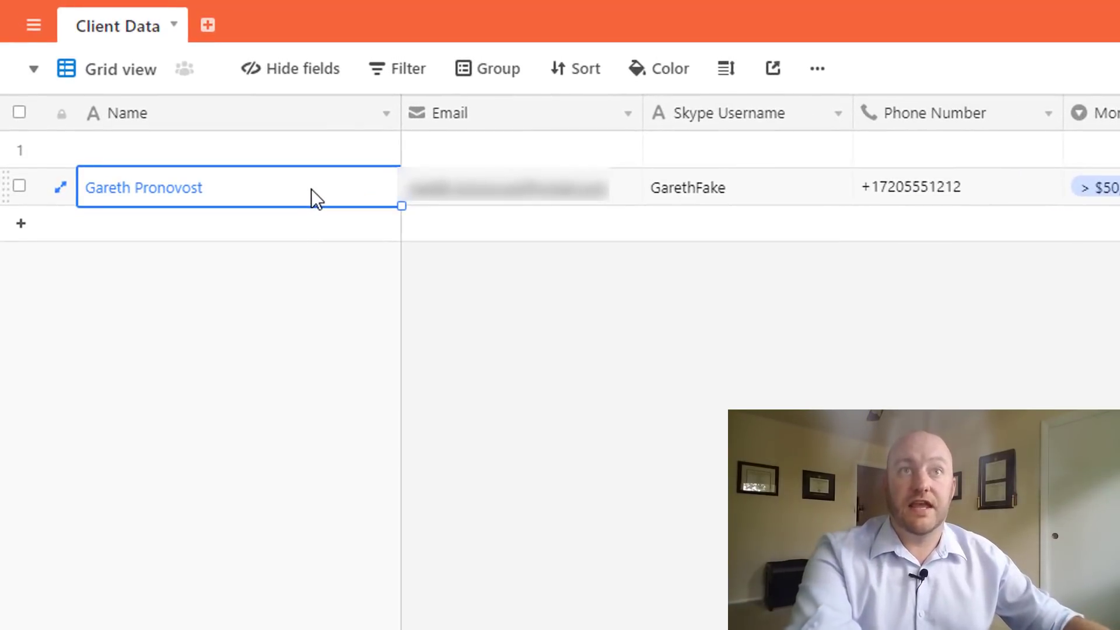
{"action": "key", "text": "Tab"}
{"action": "key", "text": "Tab"}
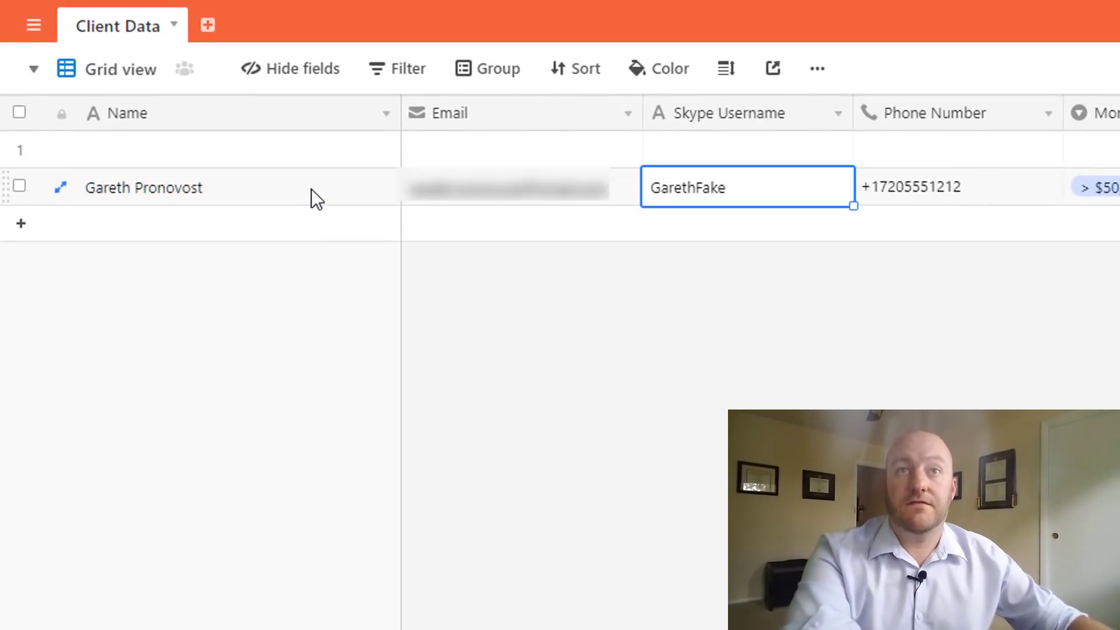
{"action": "key", "text": "Tab"}
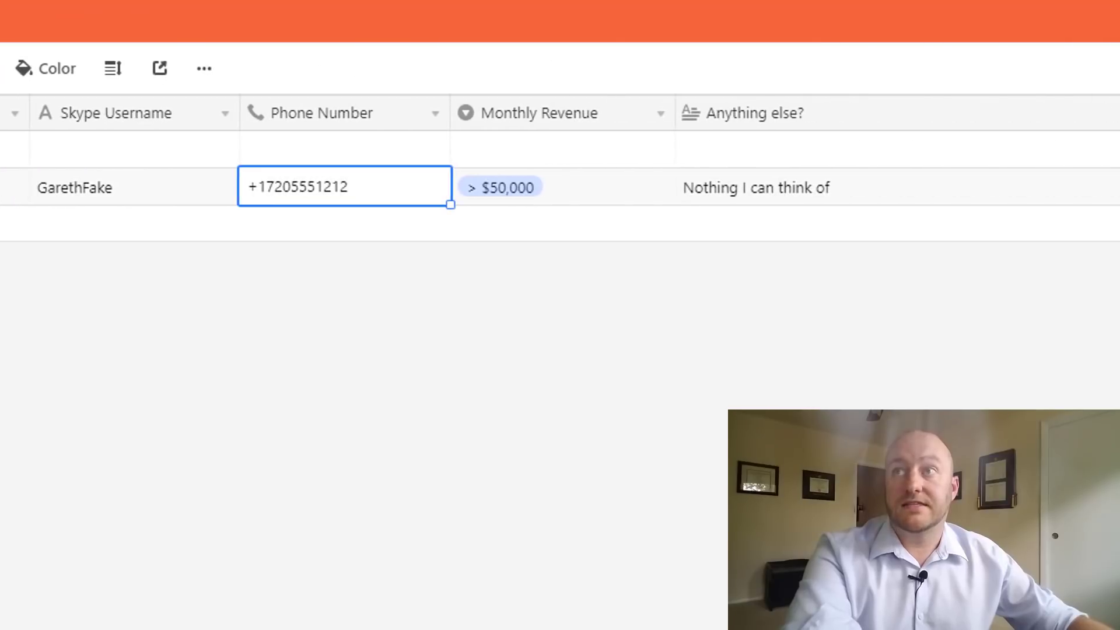
{"action": "key", "text": "shift+Tab"}
{"action": "key", "text": "shift+Tab"}
{"action": "key", "text": "shift+Tab"}
{"action": "key", "text": "shift+Tab"}
{"action": "key", "text": "shift+Tab"}
{"action": "key", "text": "shift+Tab"}
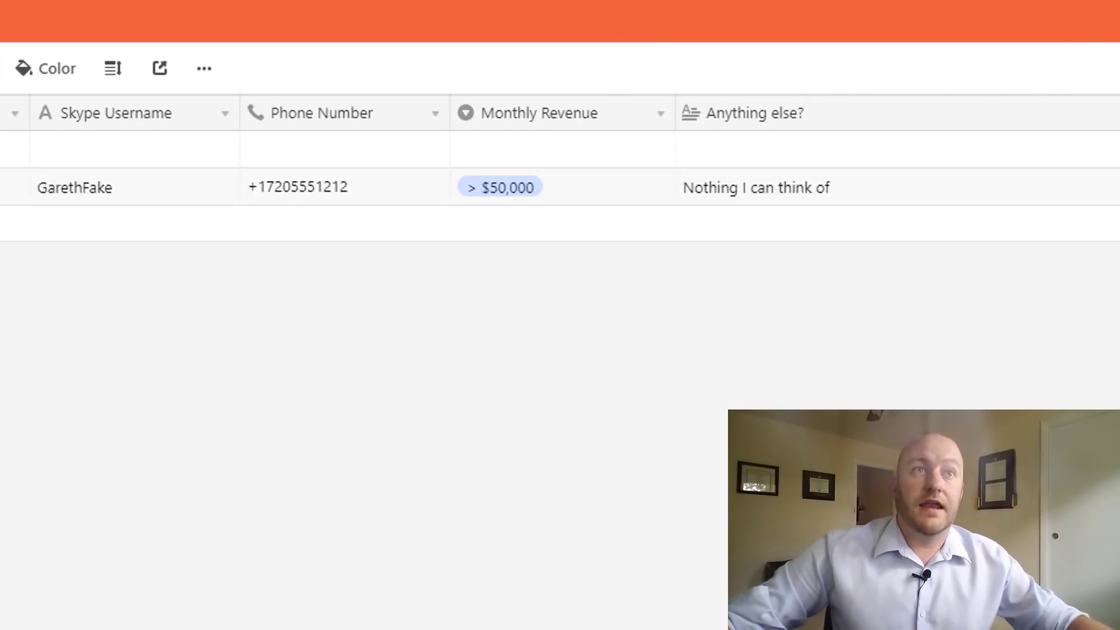
{"action": "right_click", "coordinate": [13, 116]}
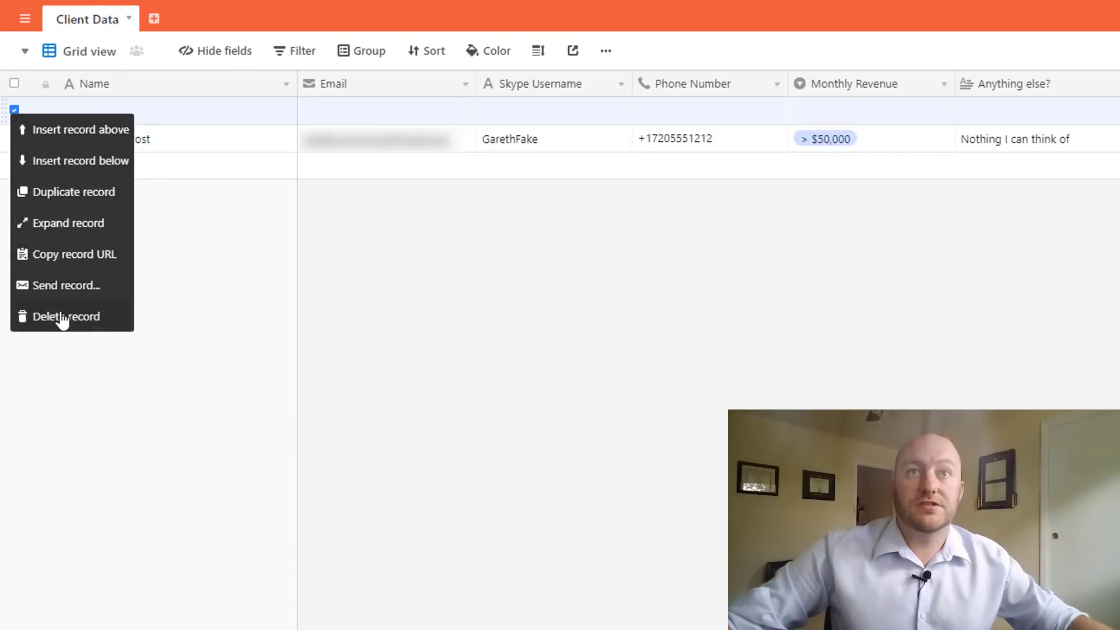
{"action": "left_click", "coordinate": [63, 317]}
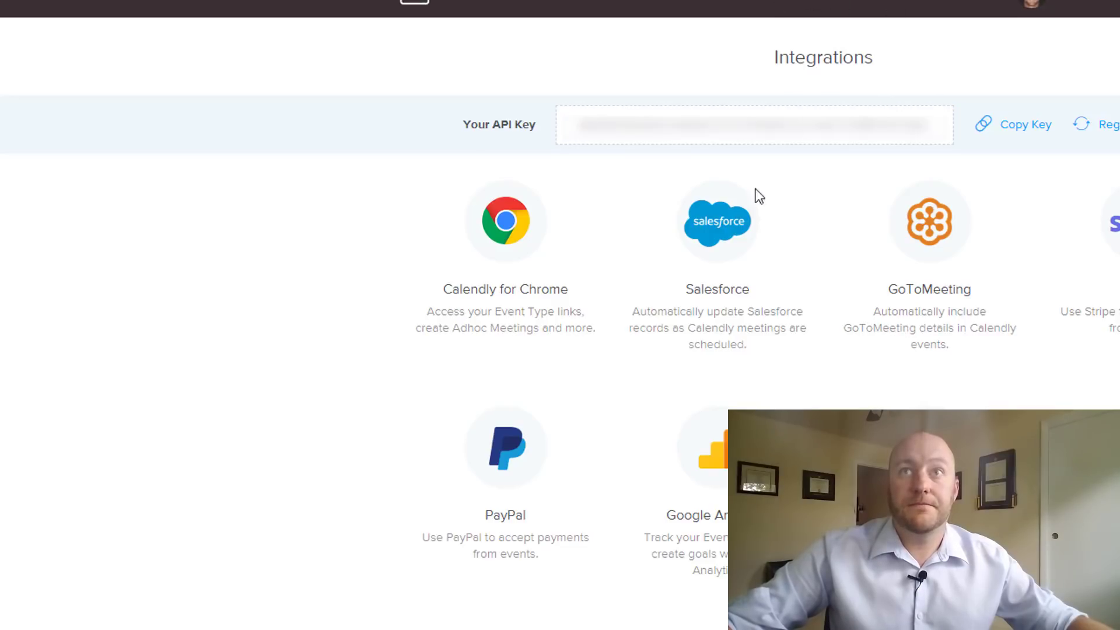
Copy the Airtable + Zapier Example event type's booking link from Event Types.
{"action": "left_click", "coordinate": [850, 12]}
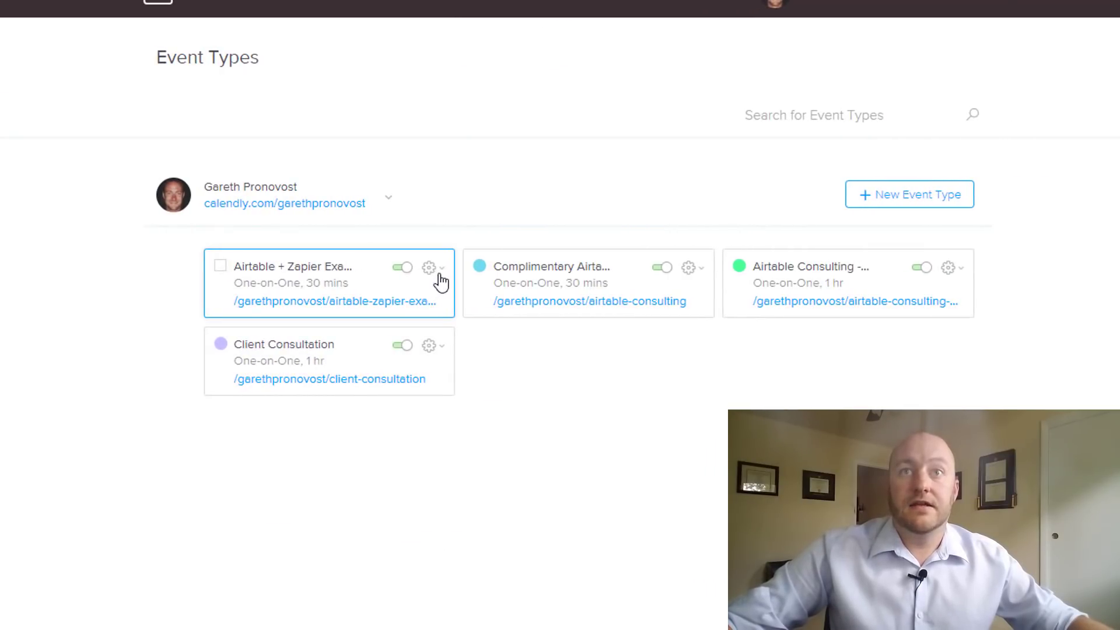
{"action": "left_click", "coordinate": [442, 270]}
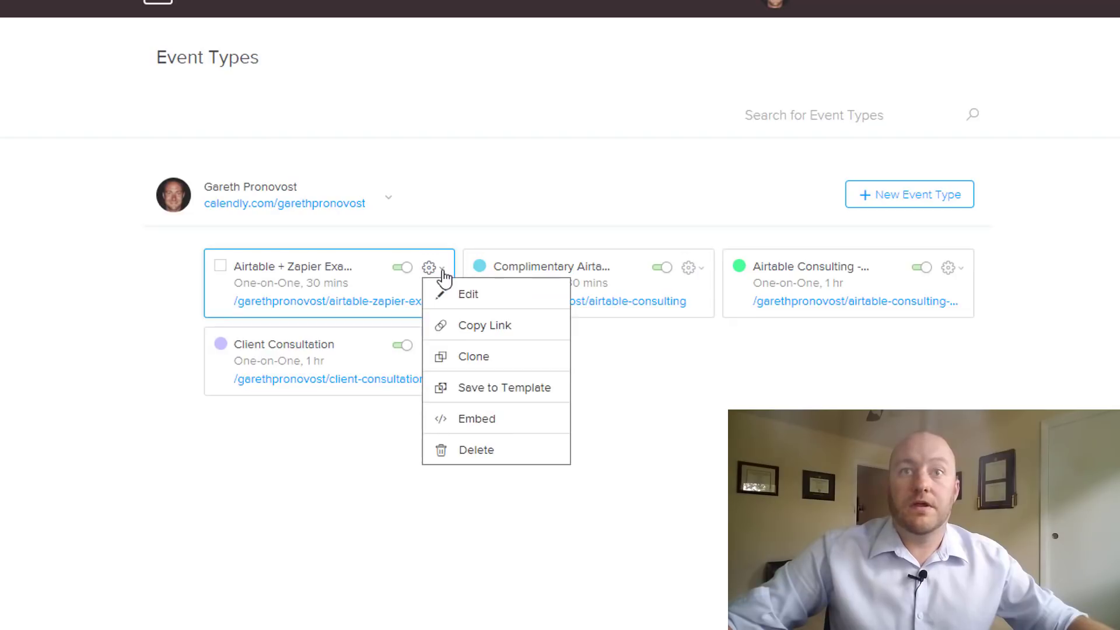
{"action": "left_click", "coordinate": [477, 328]}
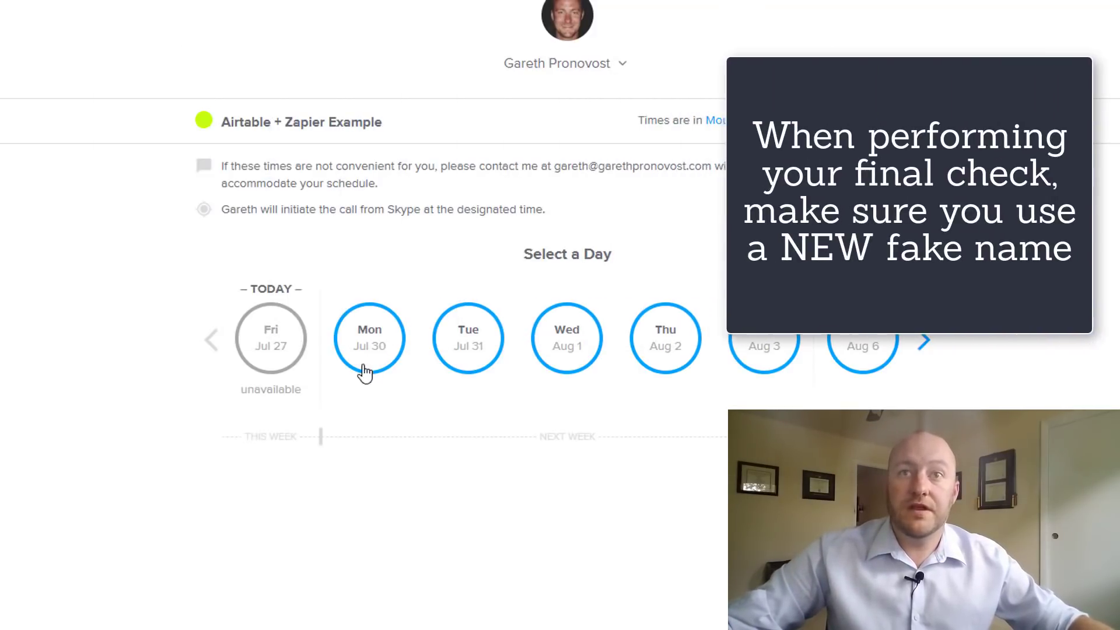
Pick the 10:00am slot on Monday, July 30 and confirm it.
{"action": "left_click", "coordinate": [368, 353]}
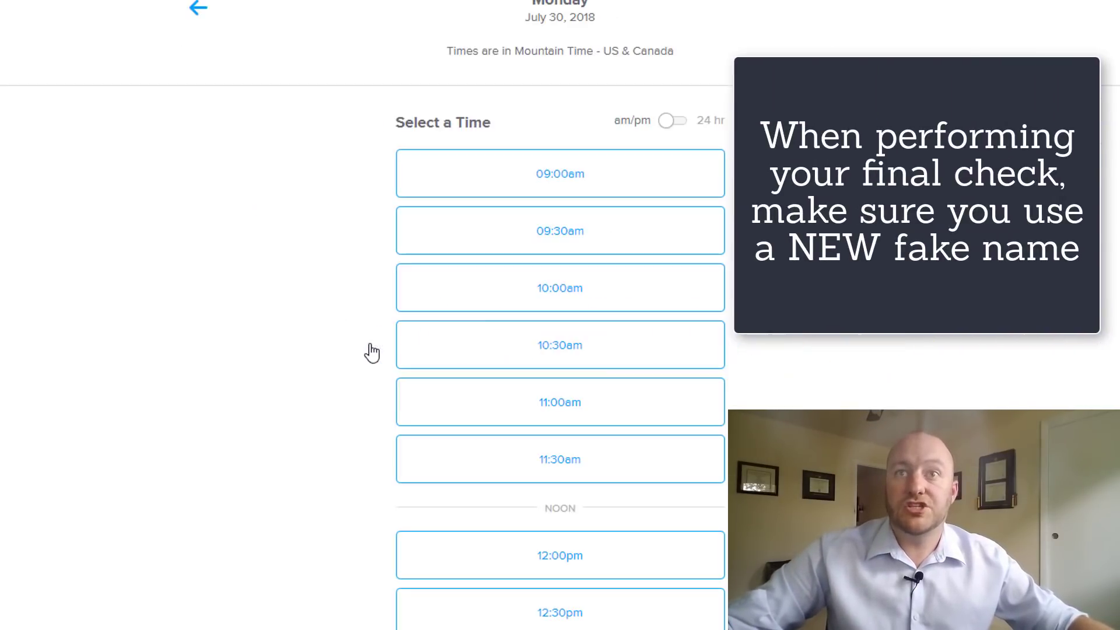
{"action": "left_click", "coordinate": [553, 299]}
{"action": "left_click", "coordinate": [649, 287]}
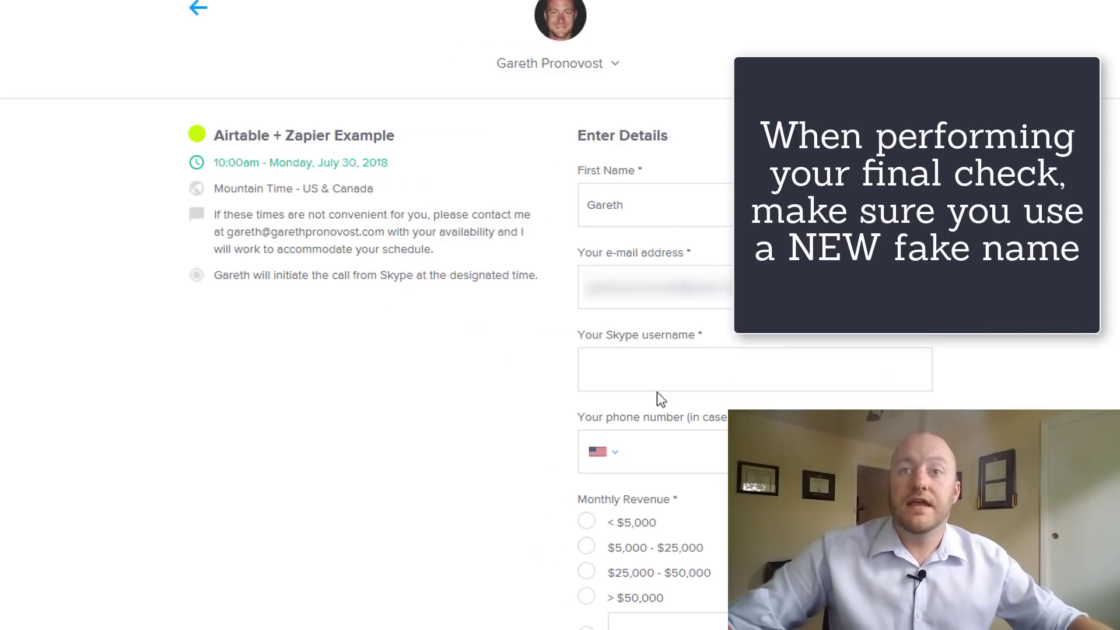